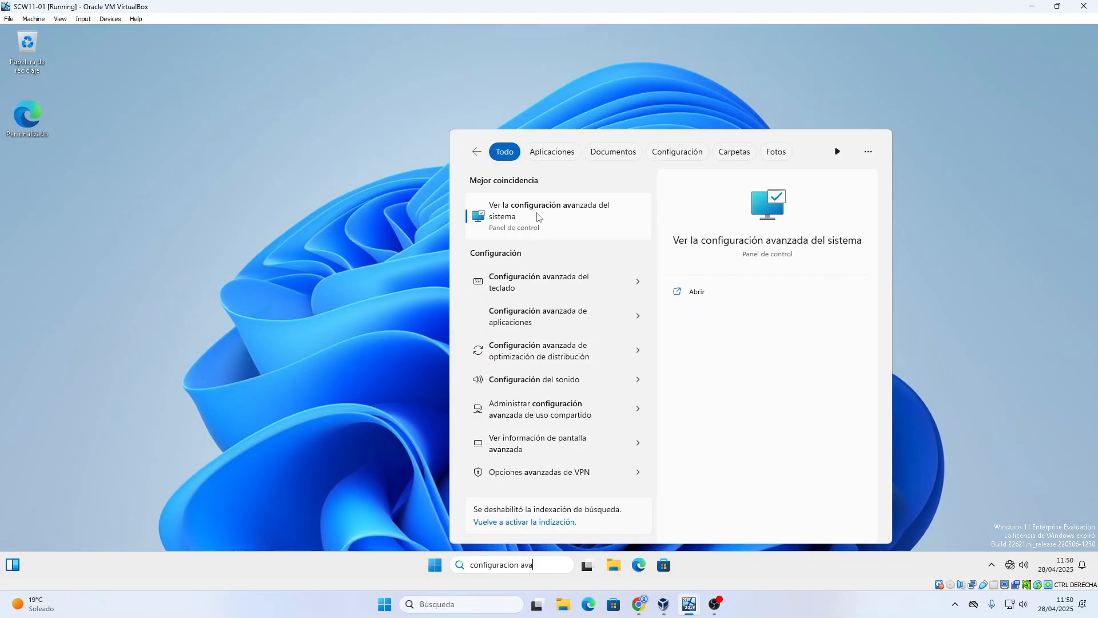
Rename the computer as SCW11-01 in the advanced system settings, keeping it in the WORKGROUP workgroup.
left_click(528, 216)
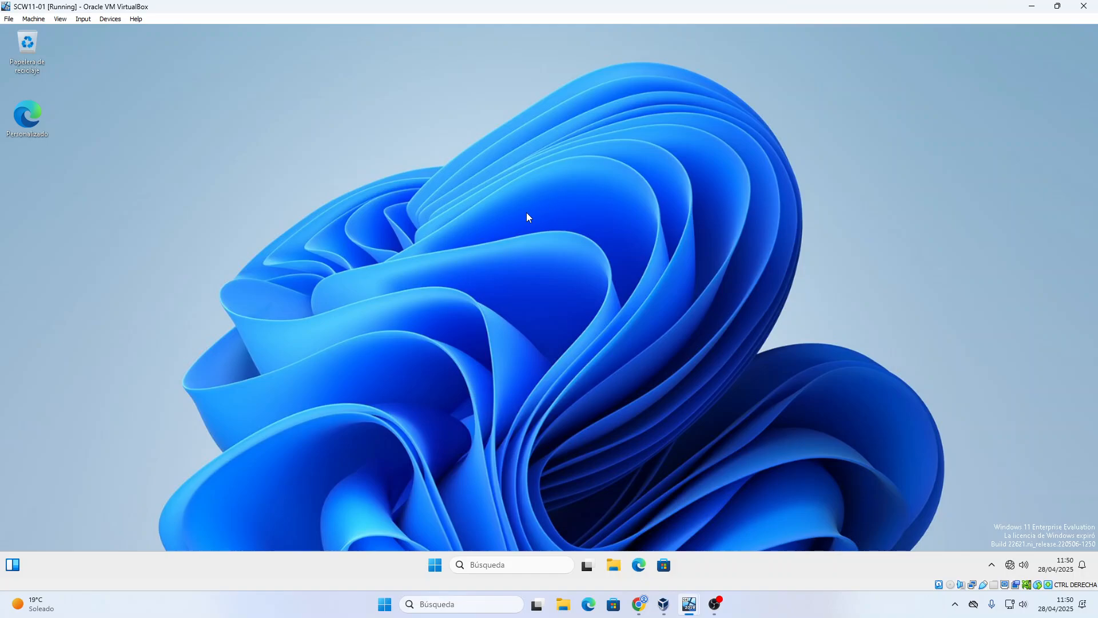
left_click(200, 171)
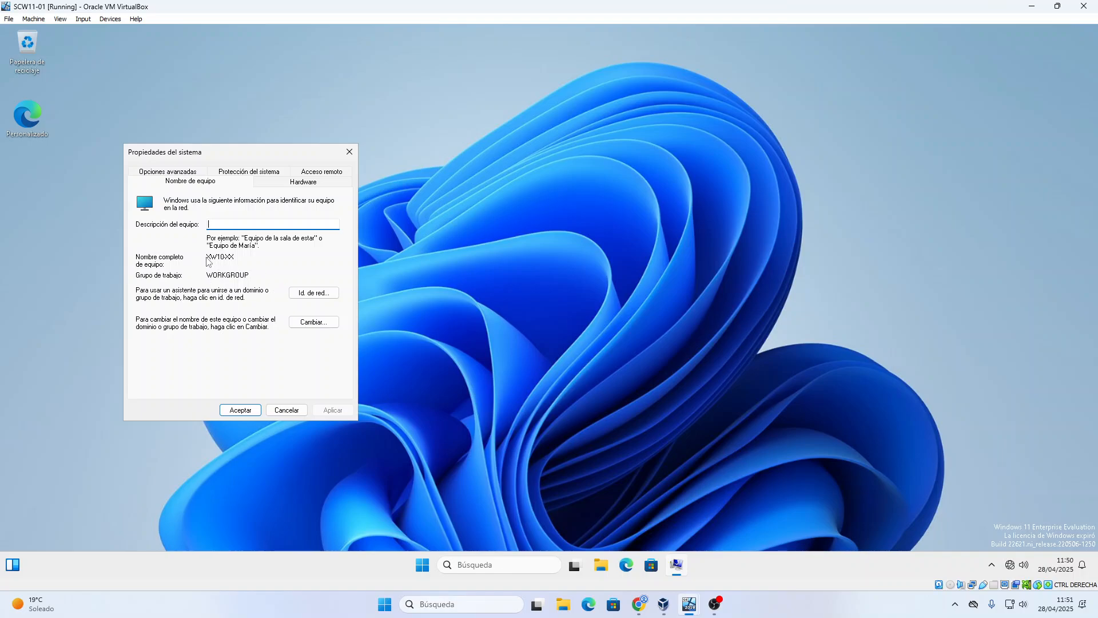
left_click(316, 328)
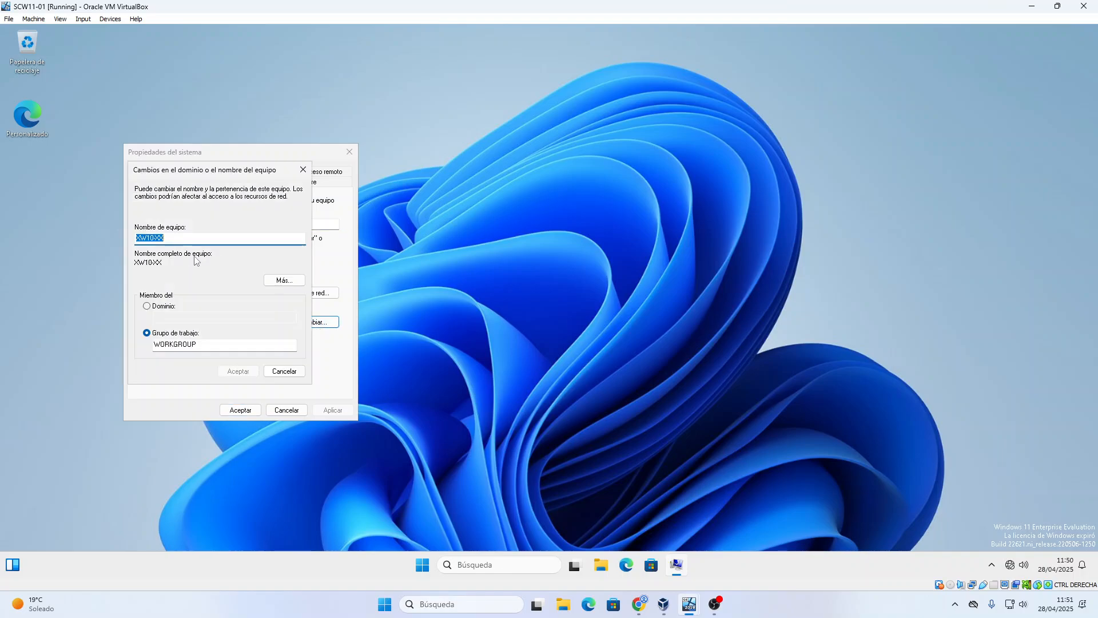
type("SCW11-01")
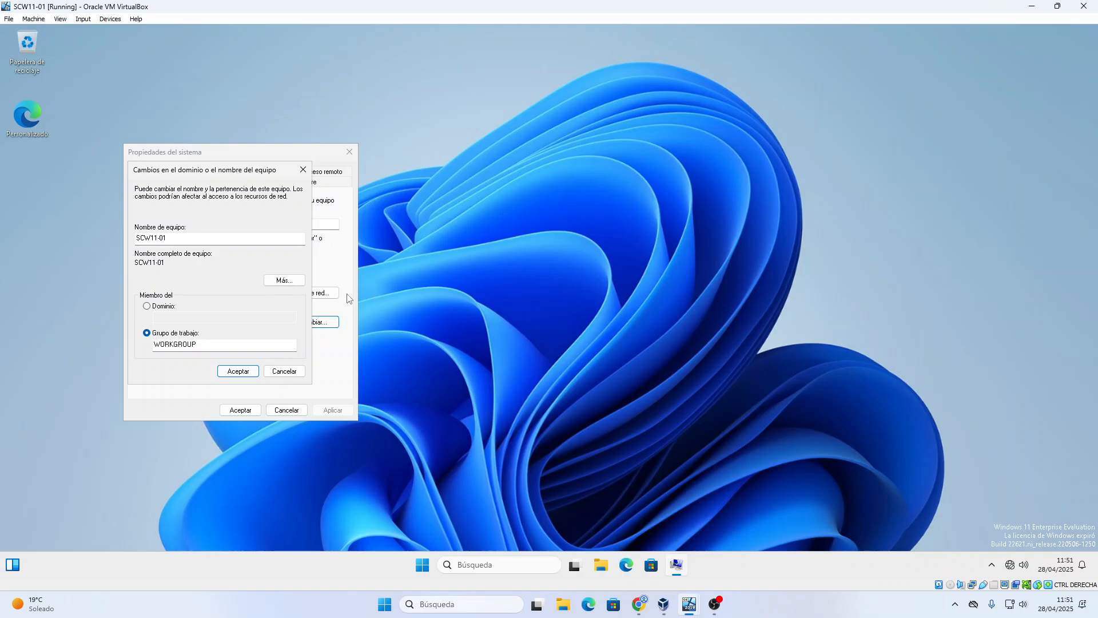
left_click(238, 371)
left_click(608, 307)
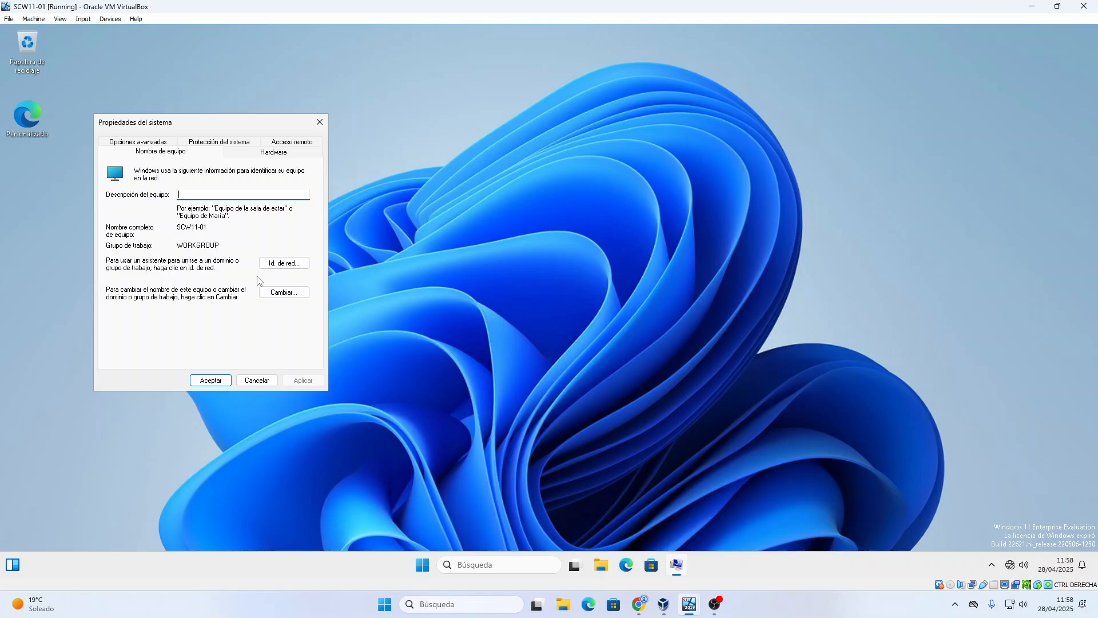
Open the client's network settings to examine the Ethernet adapter's IP and DNS assignment.
right_click(1010, 565)
left_click(1003, 533)
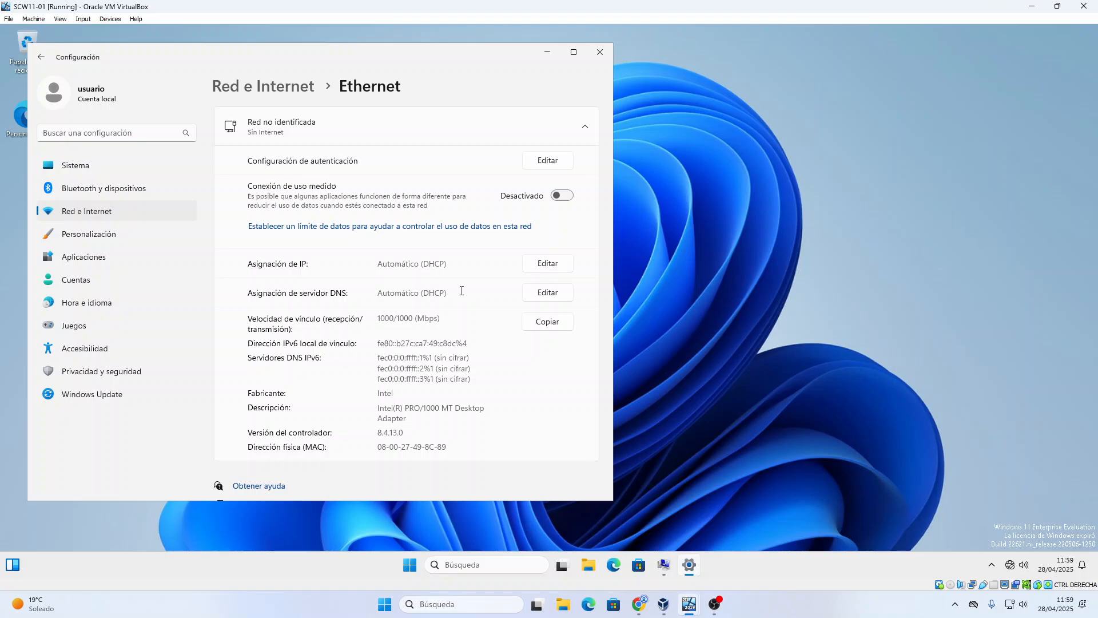
Switch to the SCDC-01 virtual machine and start adding roles with a role-based installation on the SCDC-01 server.
key("alt+Tab")
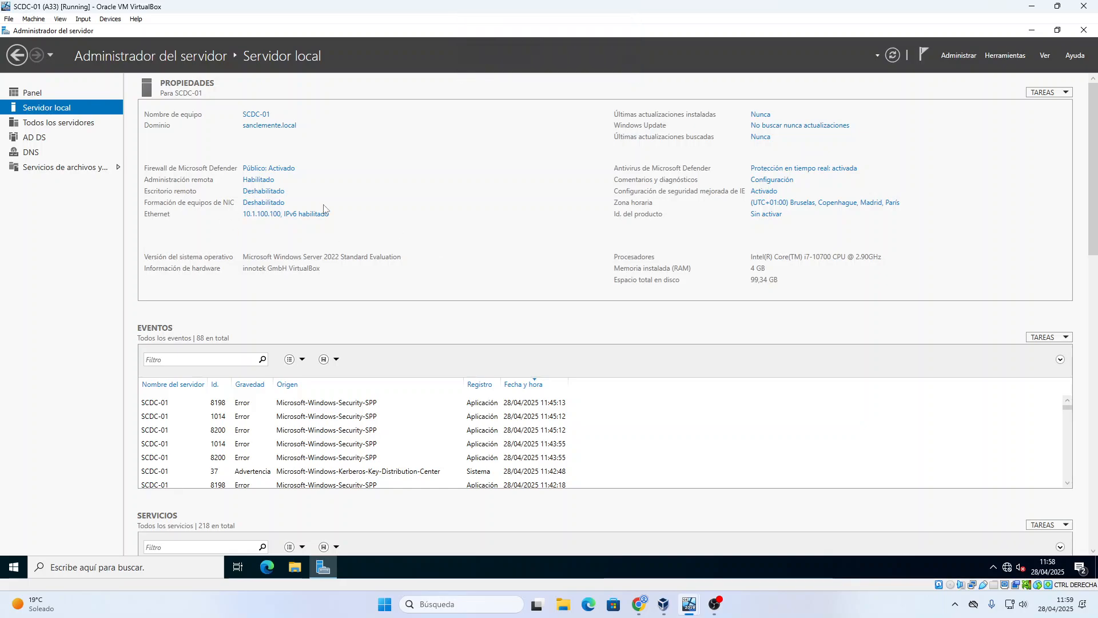
left_click(959, 55)
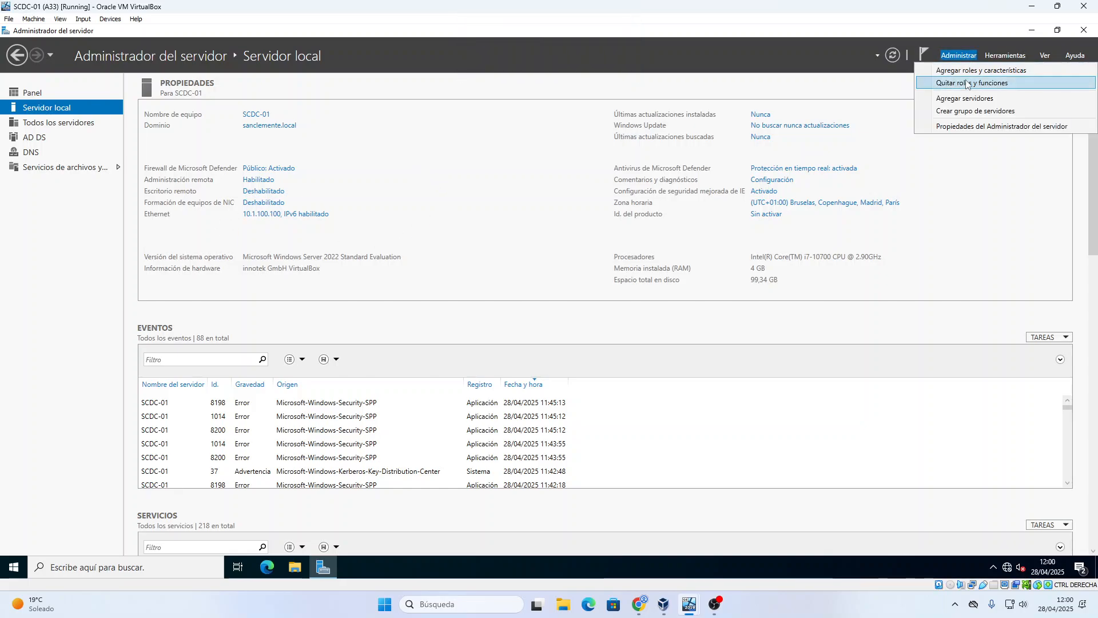
left_click(966, 79)
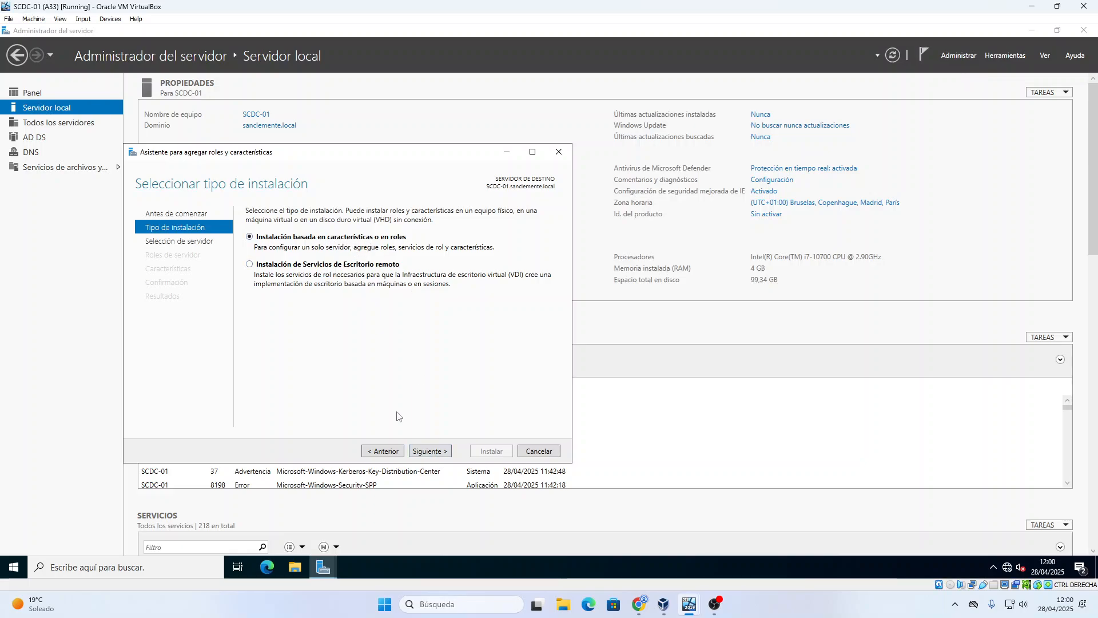
left_click(423, 453)
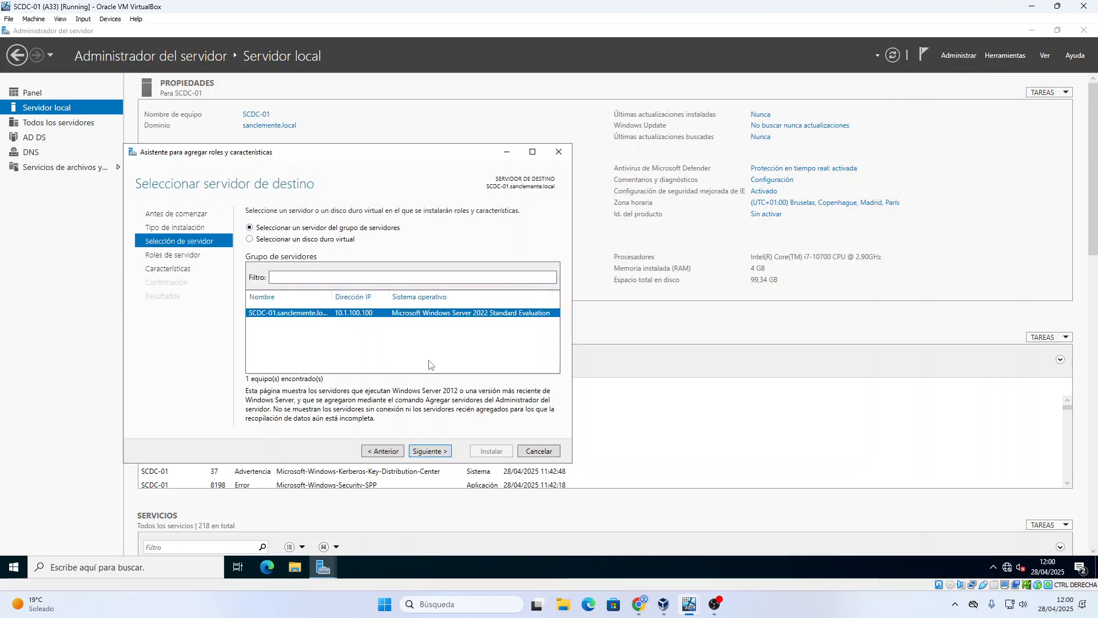
left_click(430, 452)
Install the Servidor DHCP role together with its management tools, adding no other features.
left_click(262, 374)
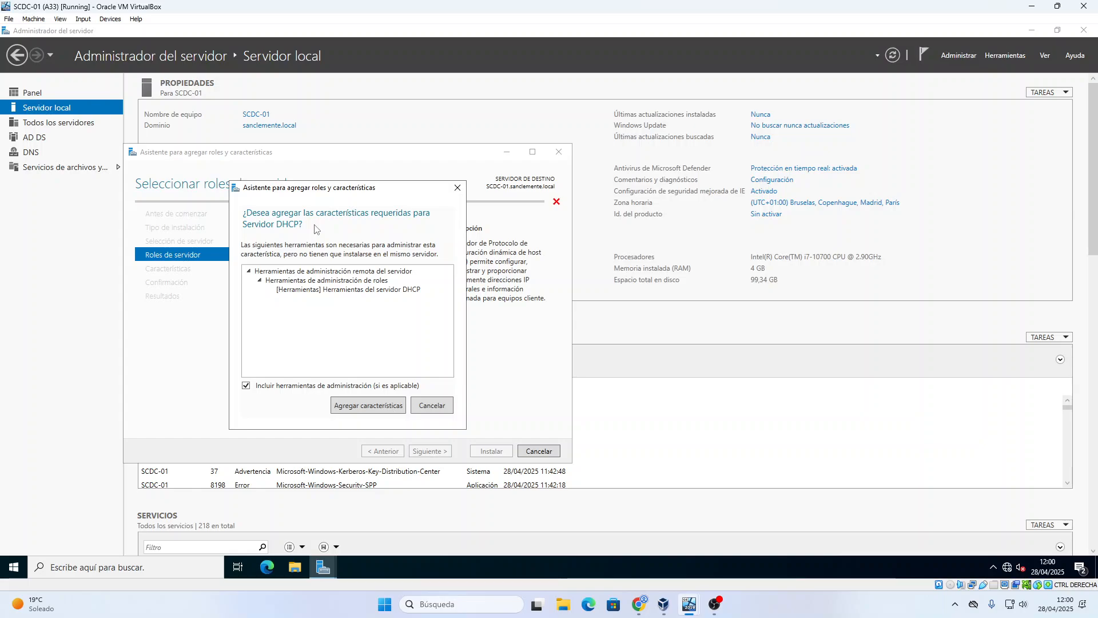
left_click(367, 406)
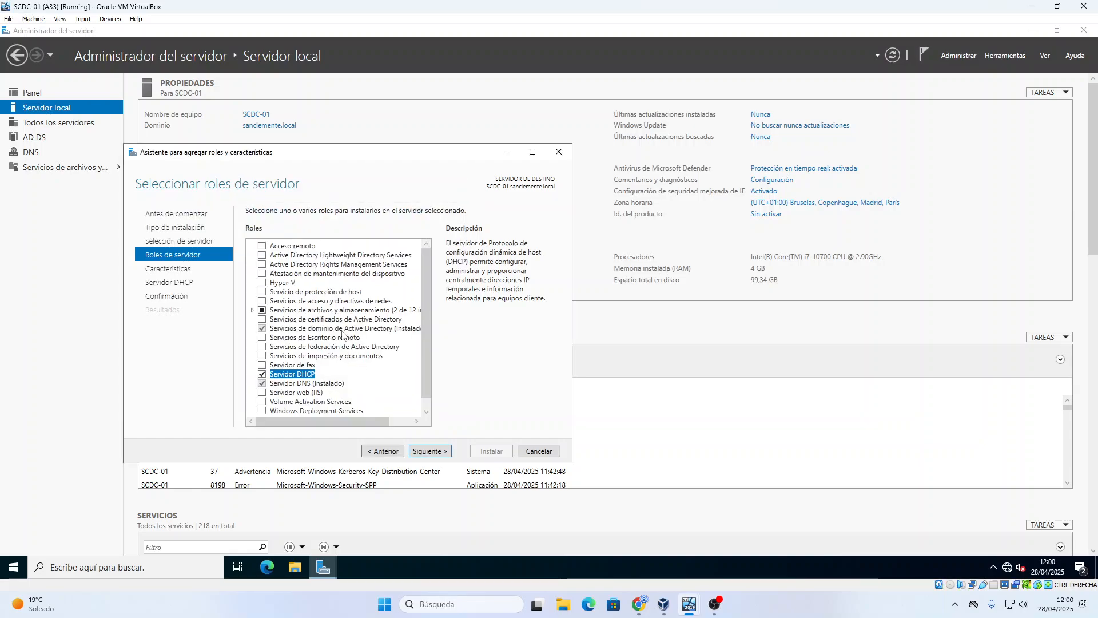
left_click(430, 452)
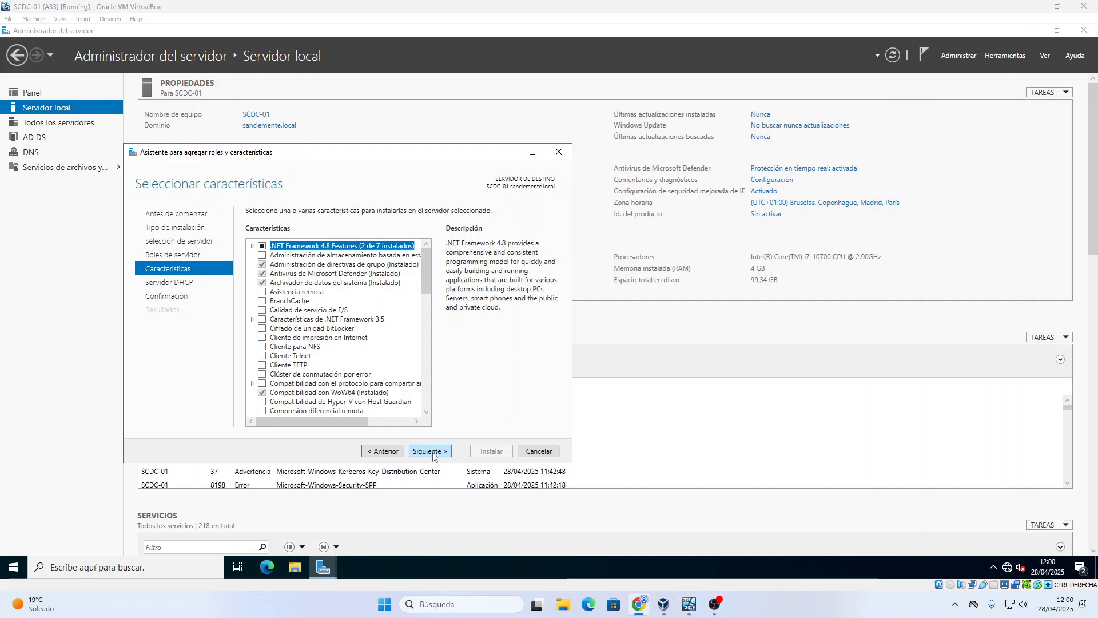
left_click(423, 452)
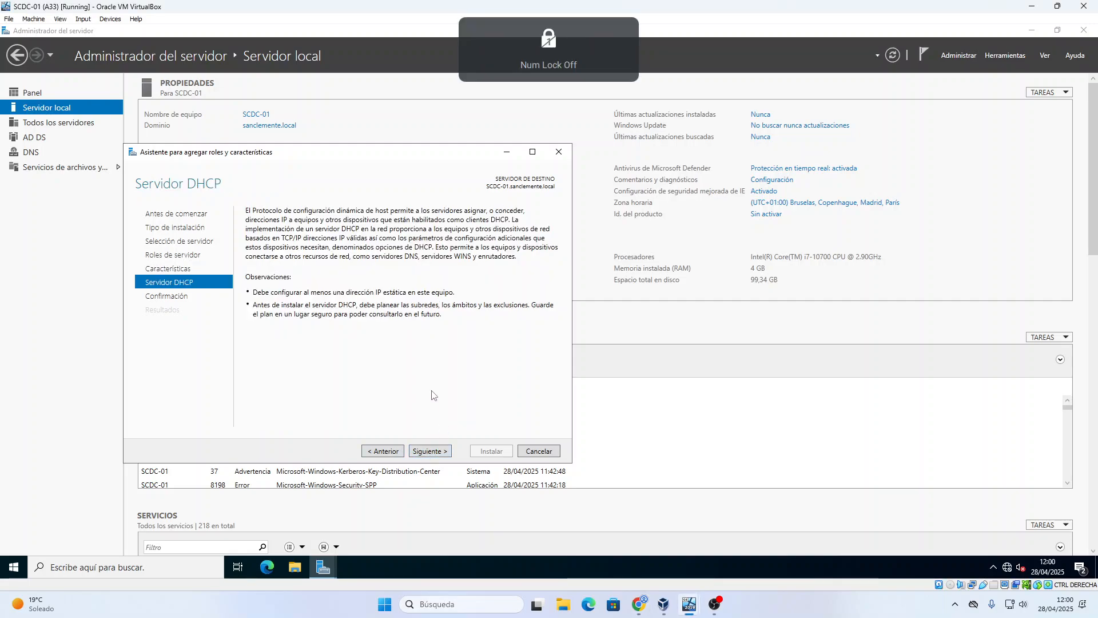
left_click(432, 453)
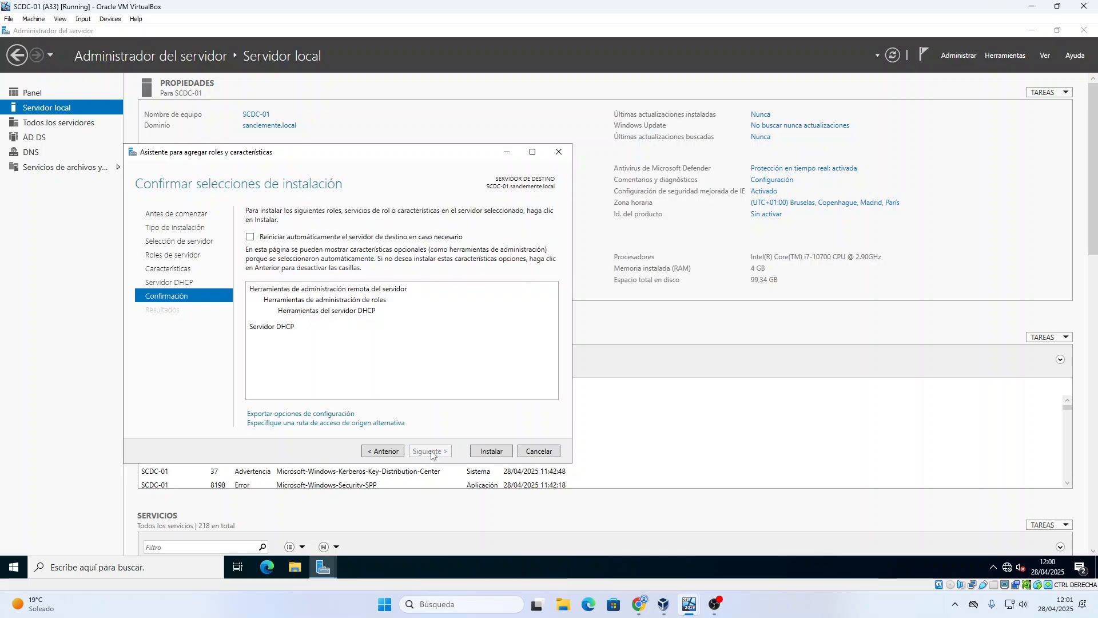
left_click(483, 452)
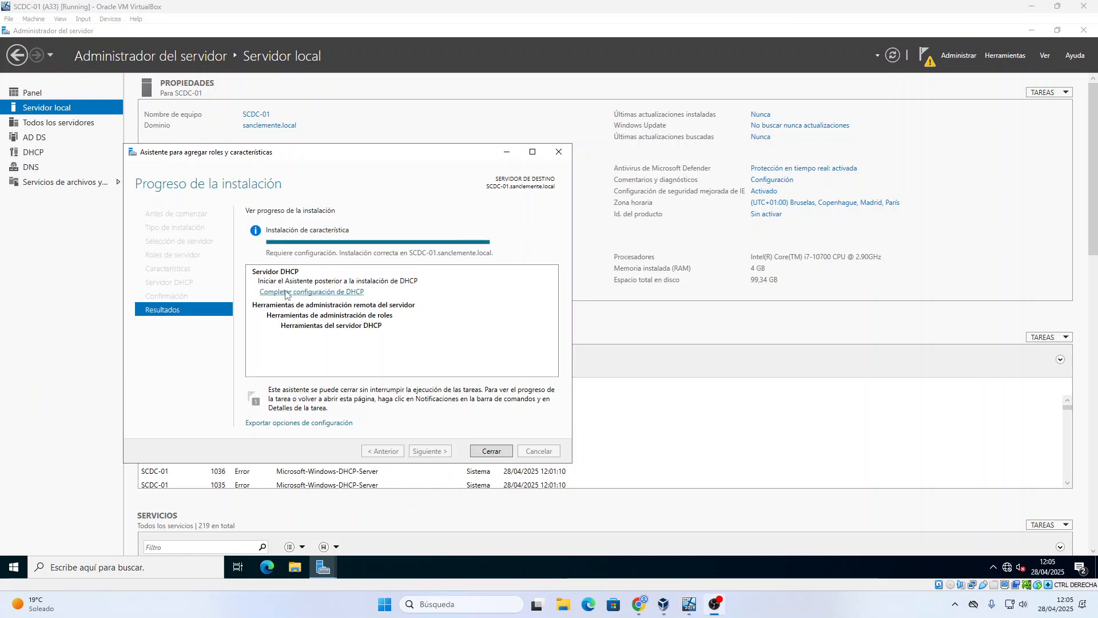
Complete the DHCP post-installation configuration, authorizing the server with the SANCLEMENTE\Administrador credentials, and close both wizards.
left_click(320, 291)
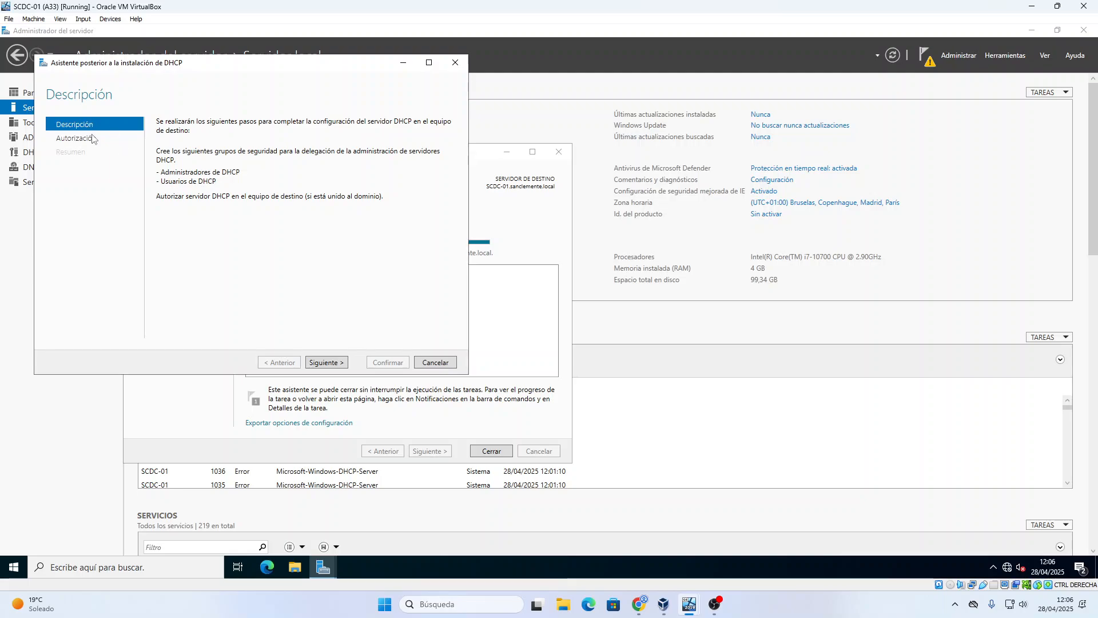
left_click(331, 362)
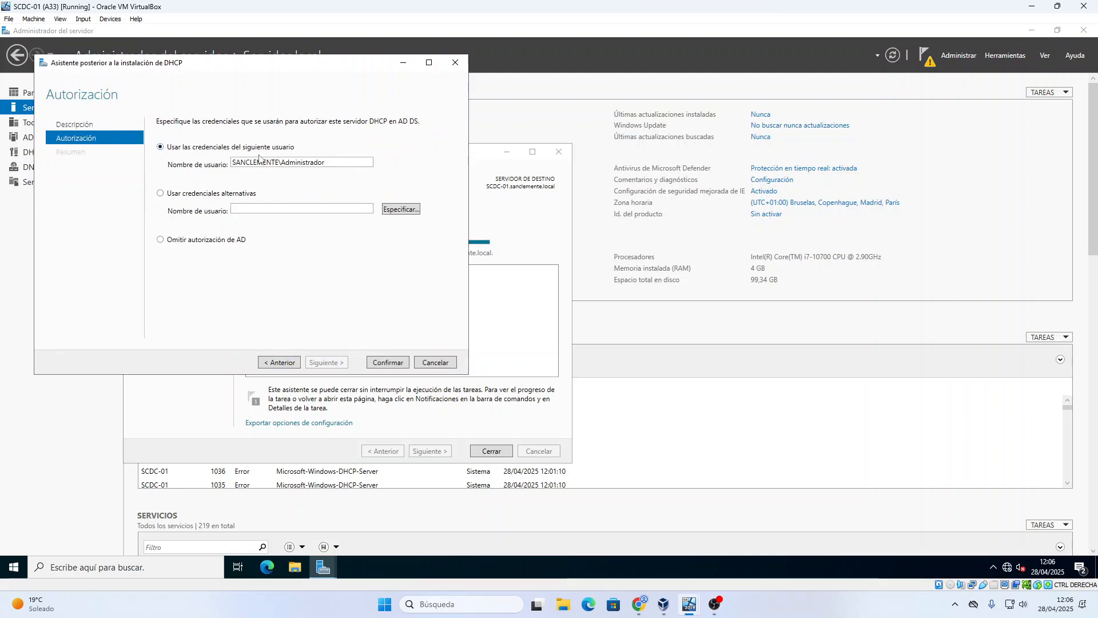
left_click(388, 362)
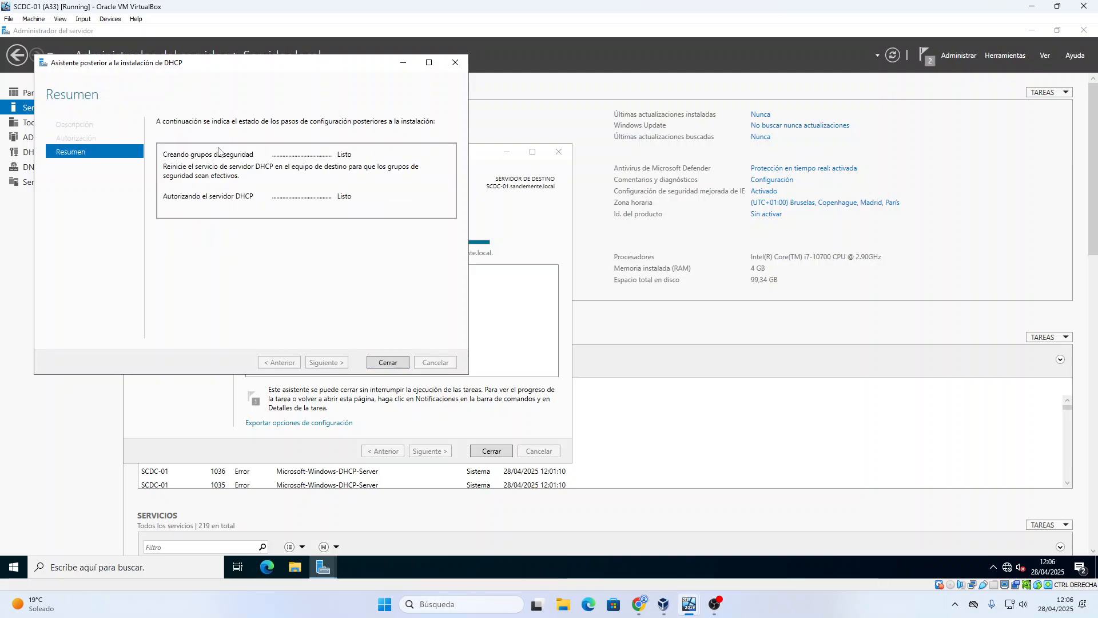
left_click(387, 363)
left_click(493, 451)
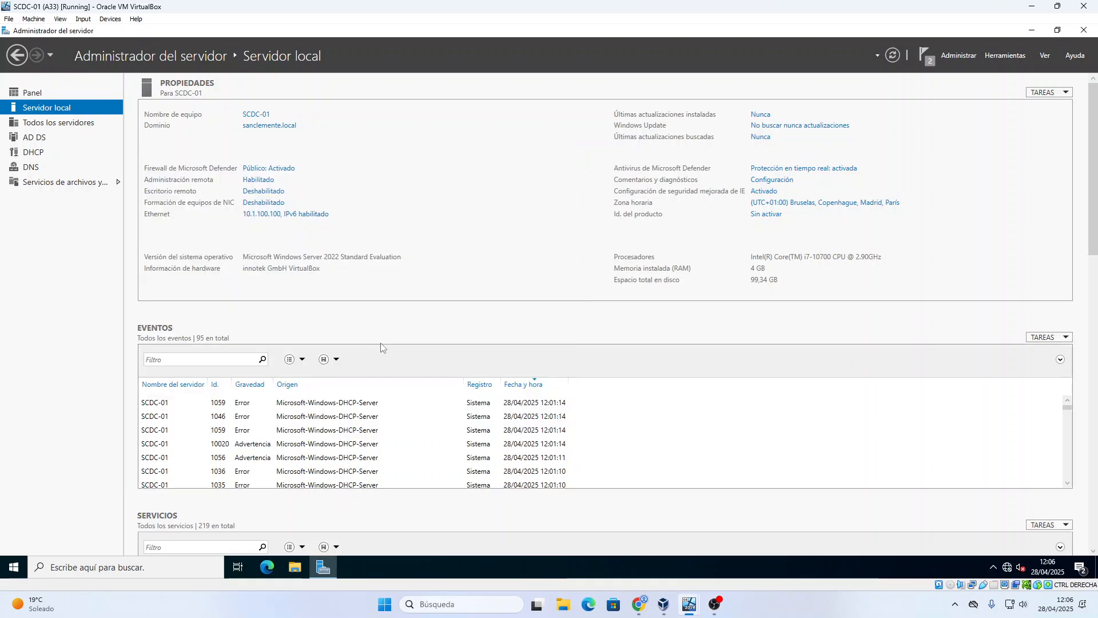
Open the DHCP management console for the SCDC-01 server from Server Manager's DHCP page.
left_click(40, 153)
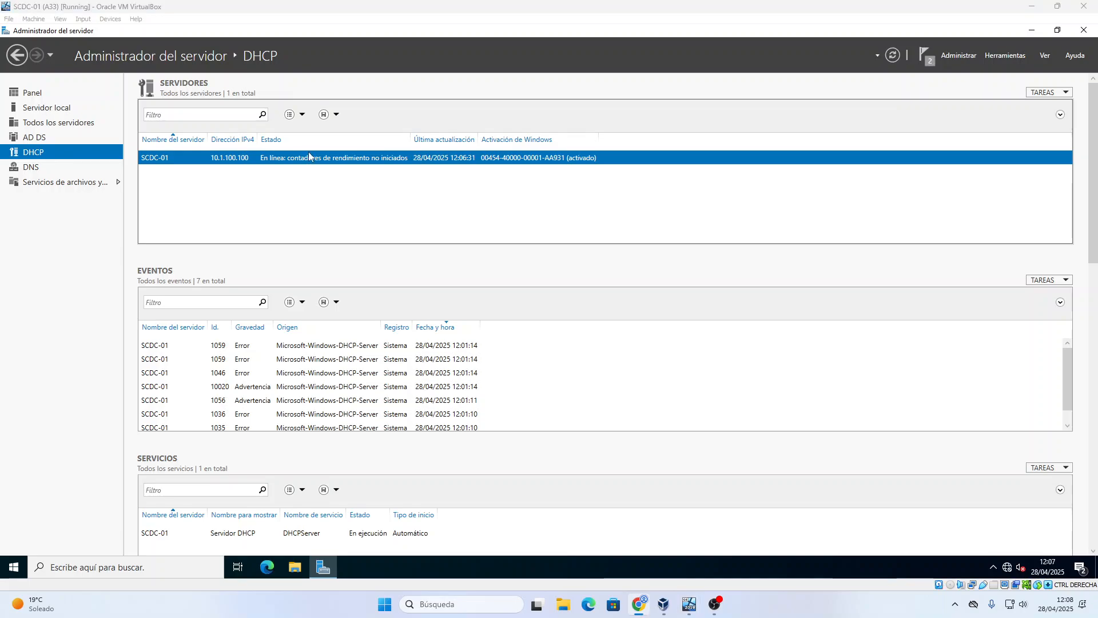
key("Num_Lock")
right_click(307, 159)
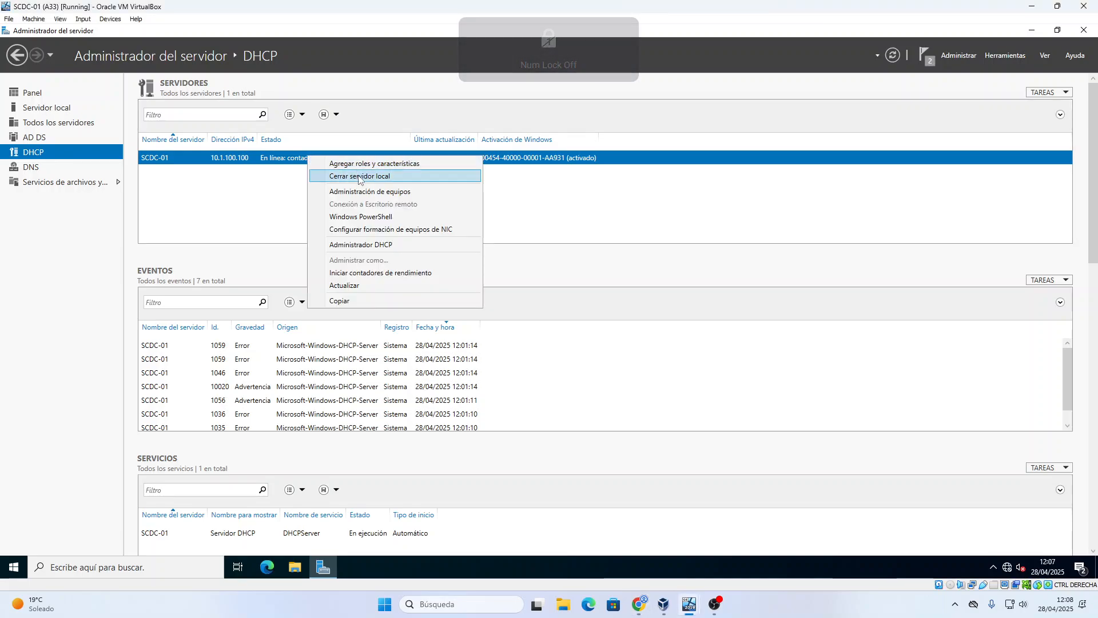
left_click(359, 245)
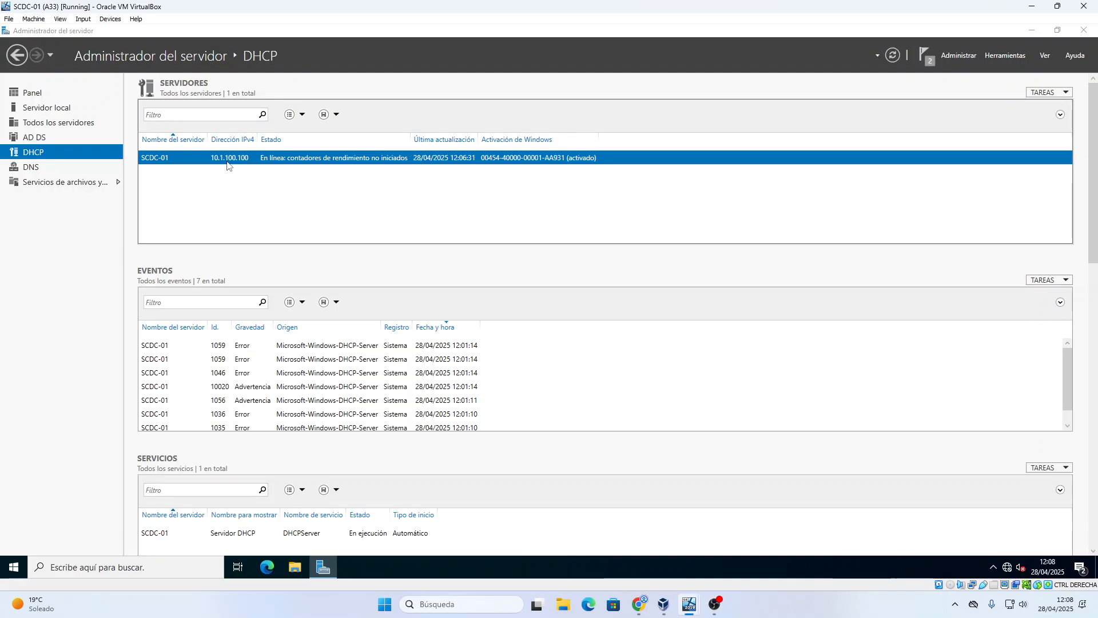
left_click(341, 73)
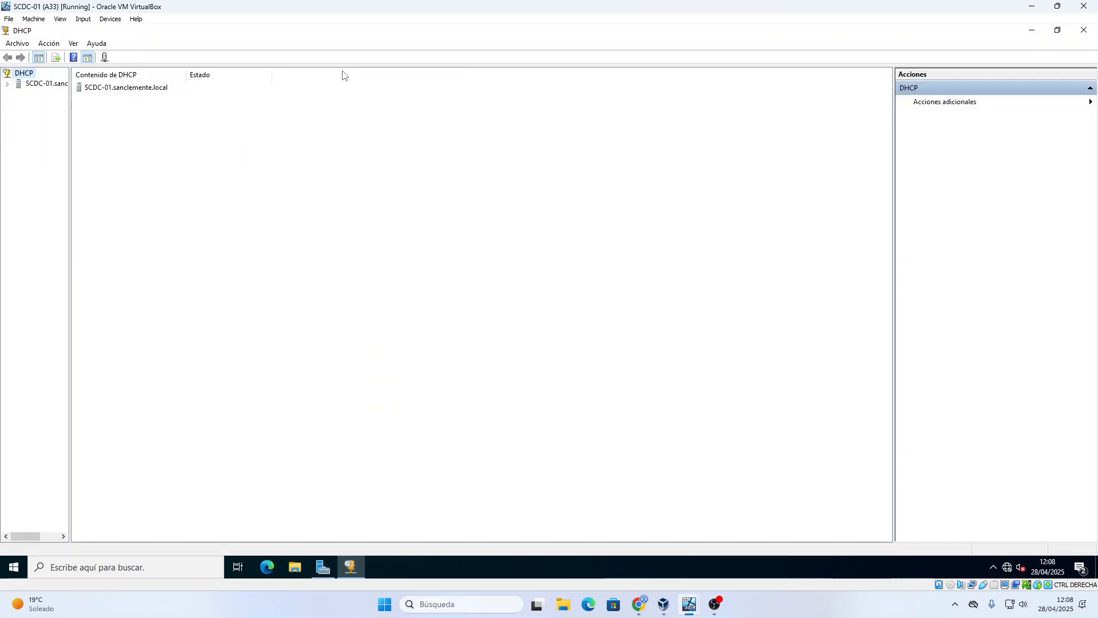
Start a new IPv4 scope on SCDC-01.sanclemente.local, entering "Rede San Clemente" as its name and description.
left_click(7, 84)
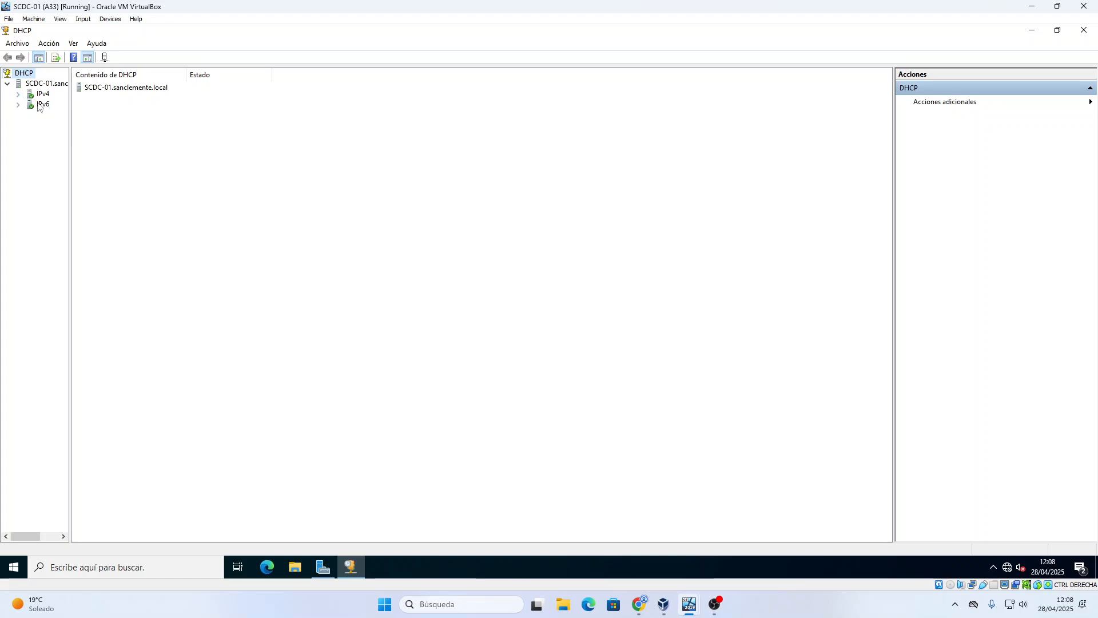
left_click_drag(70, 142, 130, 137)
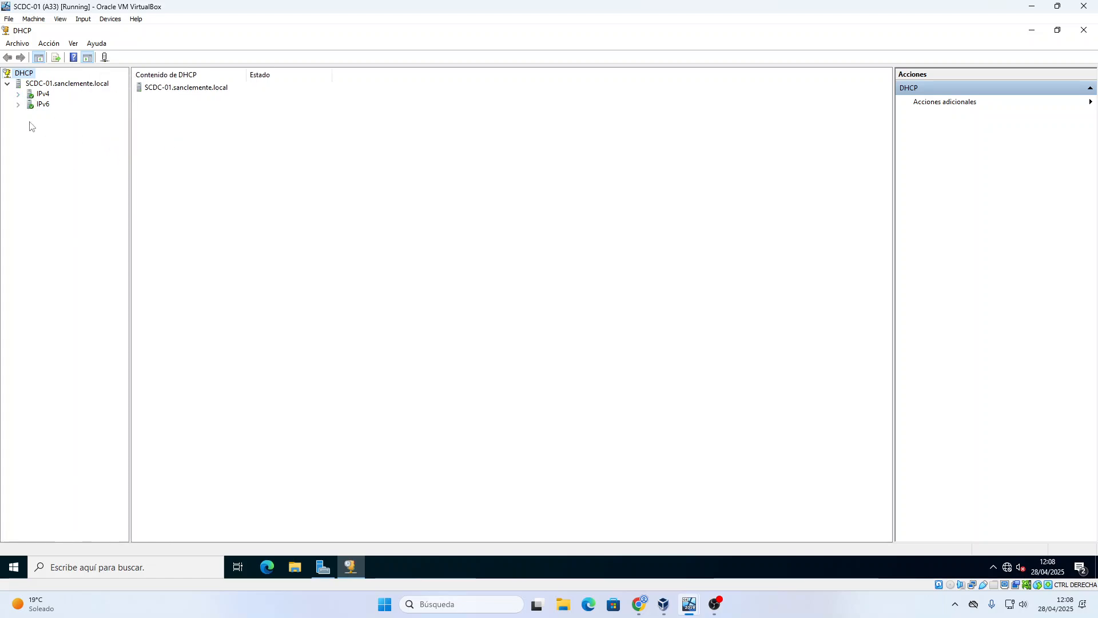
left_click(19, 94)
left_click(43, 93)
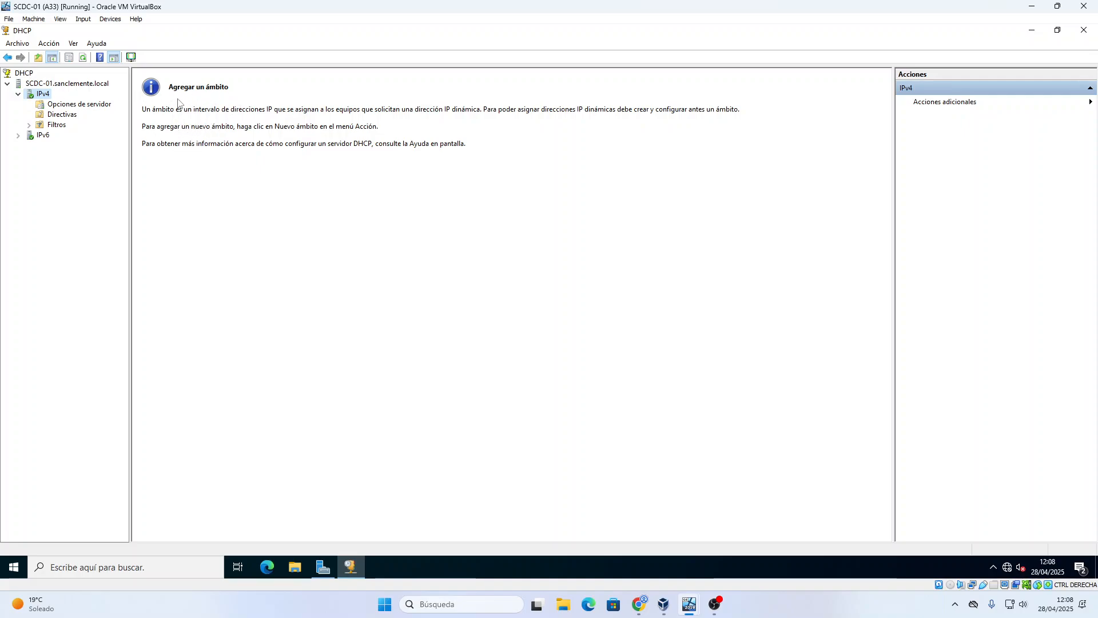
right_click(41, 94)
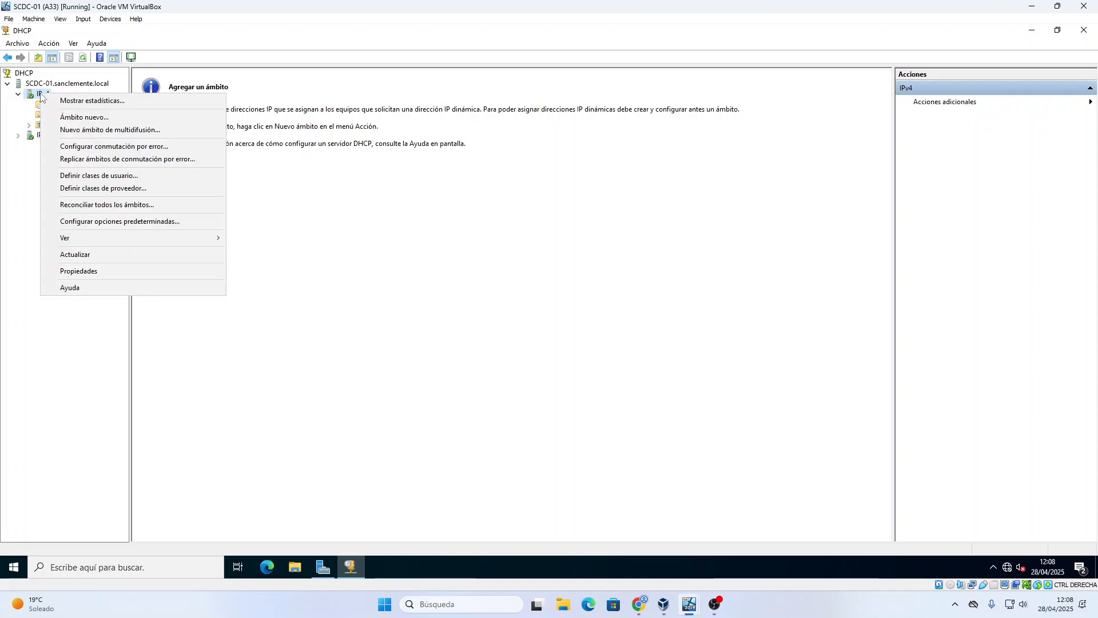
left_click(84, 117)
left_click(618, 397)
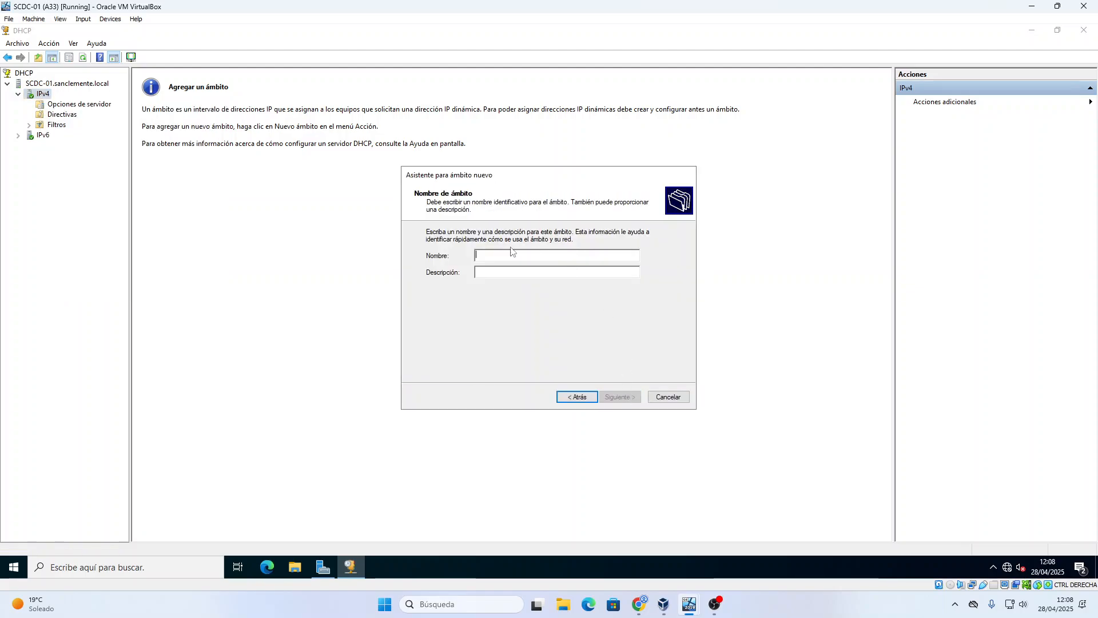
type("Rede San Clemente")
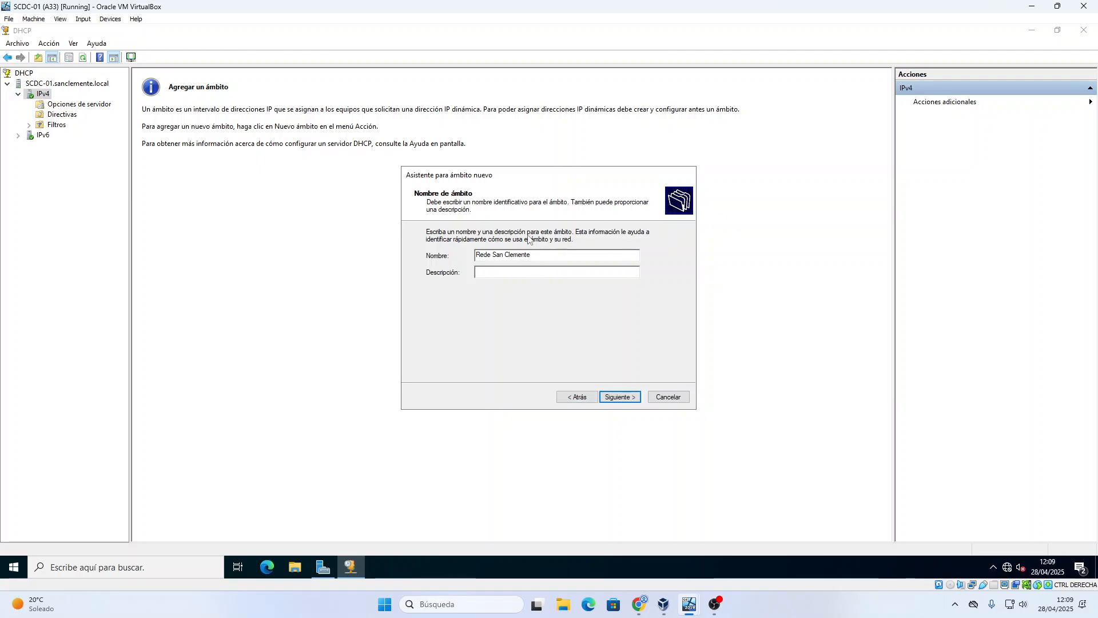
type("Rede San Clemente")
left_click(617, 396)
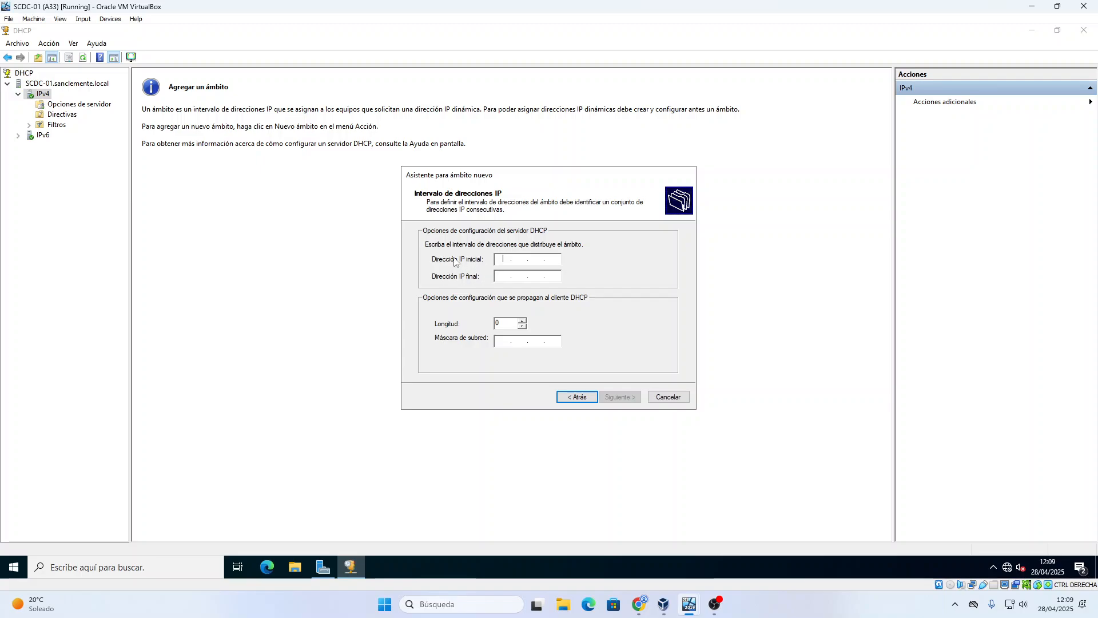
Set the scope's address range from 10.1.100.50 to 10.1.100.70 with a subnet mask length of 24.
type("10.1.100.50")
key("Tab")
type("10.1.100.70")
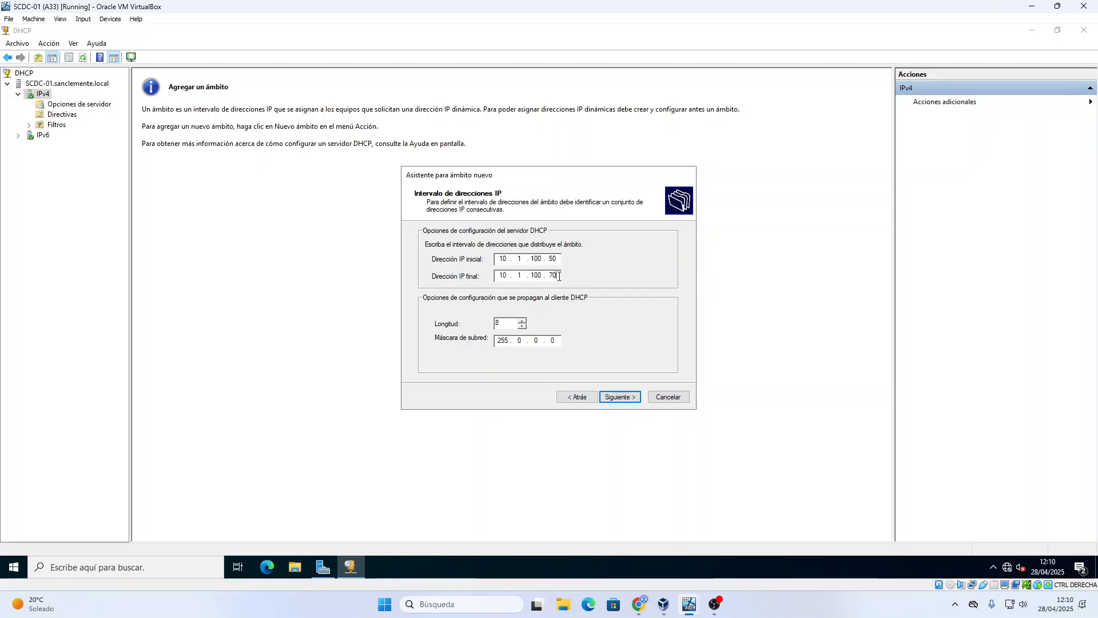
key("Tab")
type("24")
left_click(621, 401)
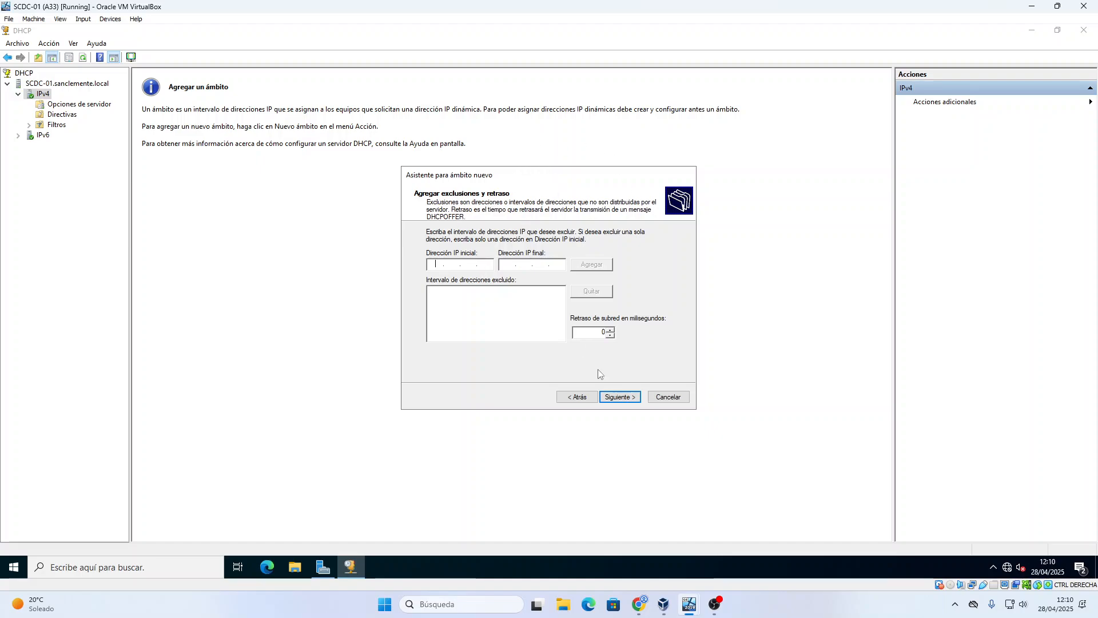
Leave the scope without exclusions or delay and accept the default lease duration.
left_click(620, 397)
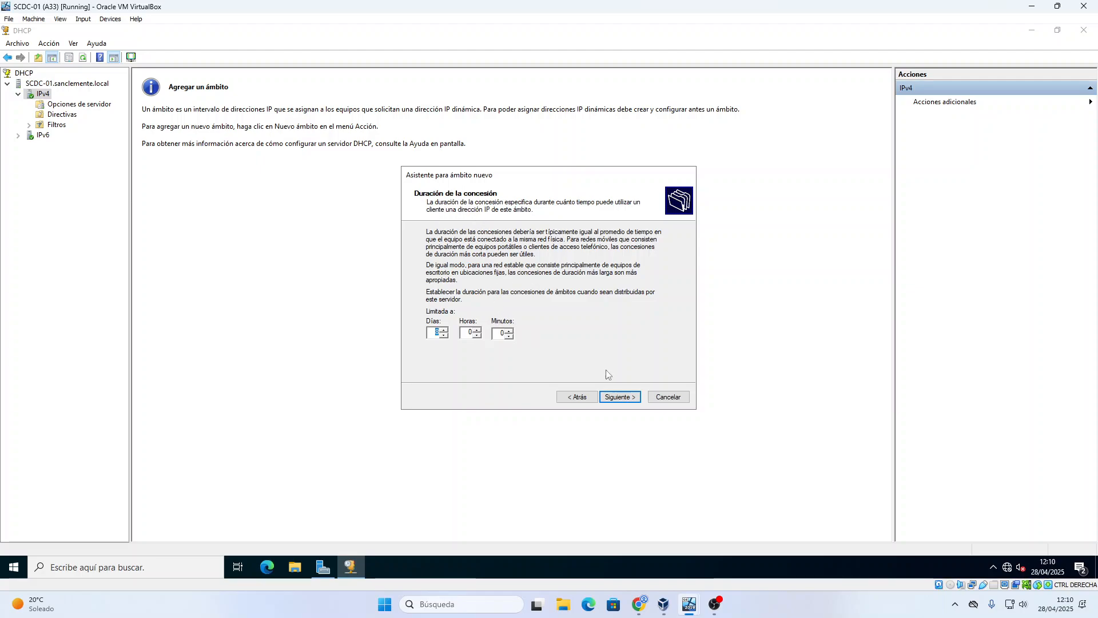
left_click(623, 399)
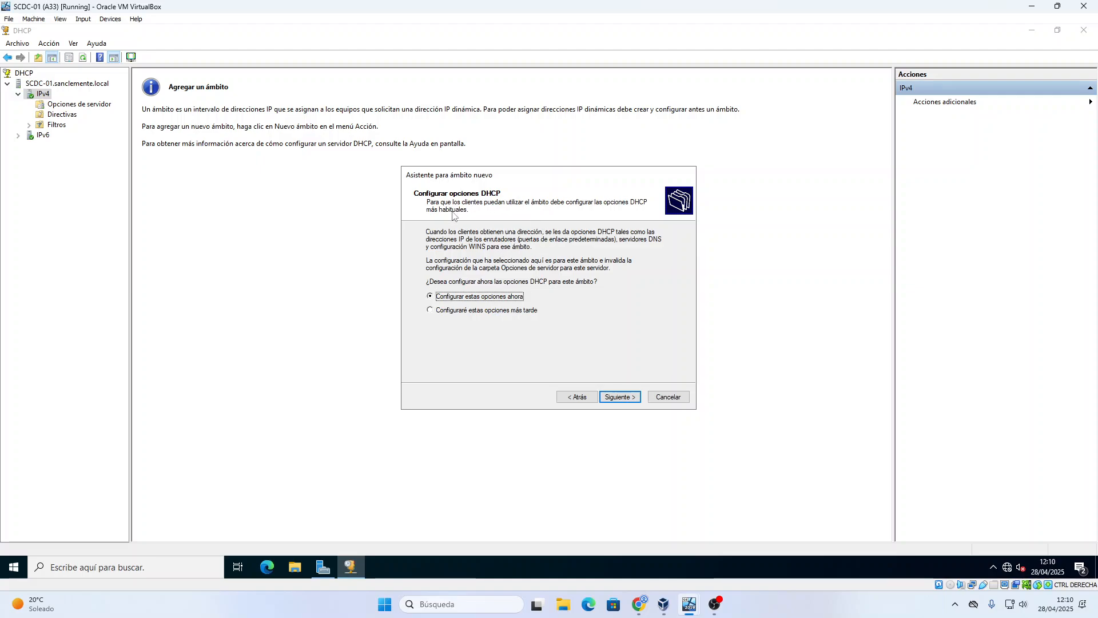
Choose to configure the scope's DHCP options now and add 10.1.100.1 as its default gateway.
left_click(610, 399)
left_click(437, 258)
type("10.1.100.1")
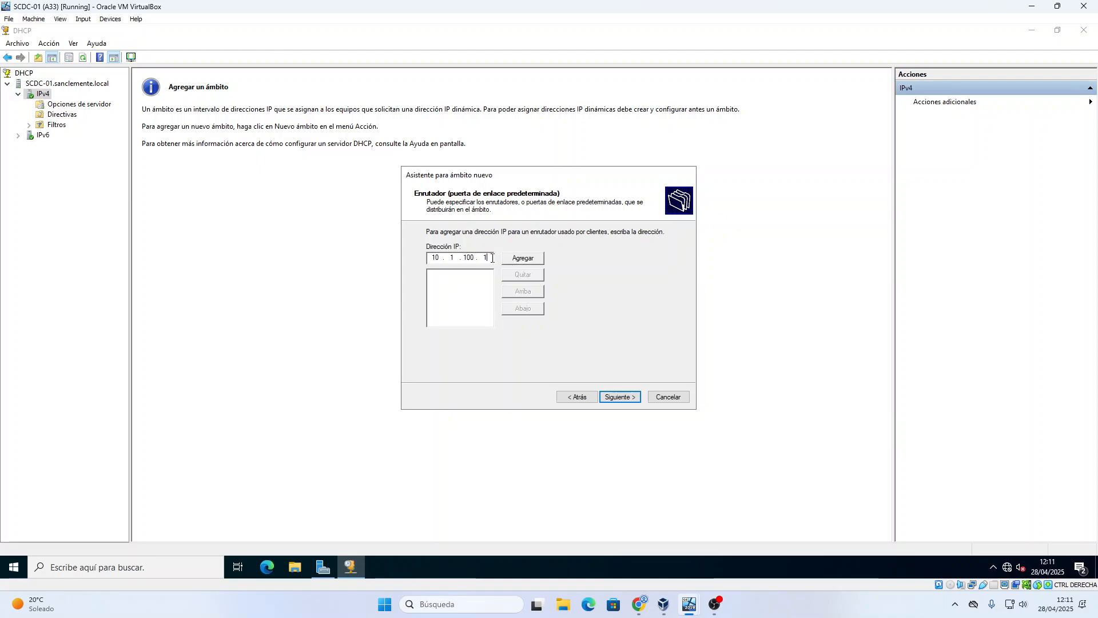
left_click(522, 258)
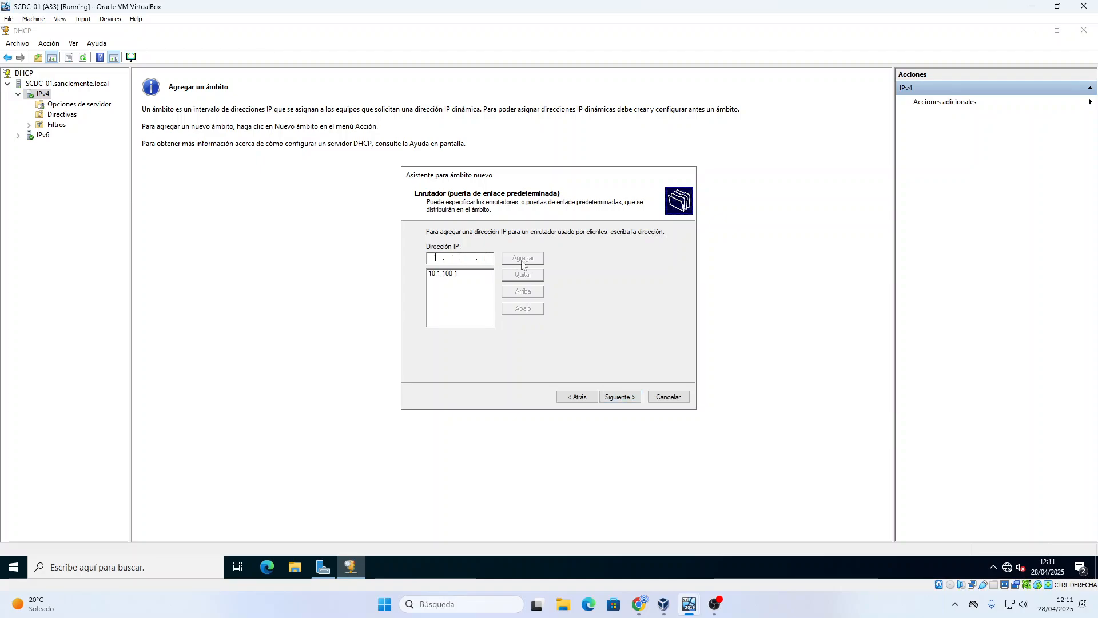
left_click(618, 397)
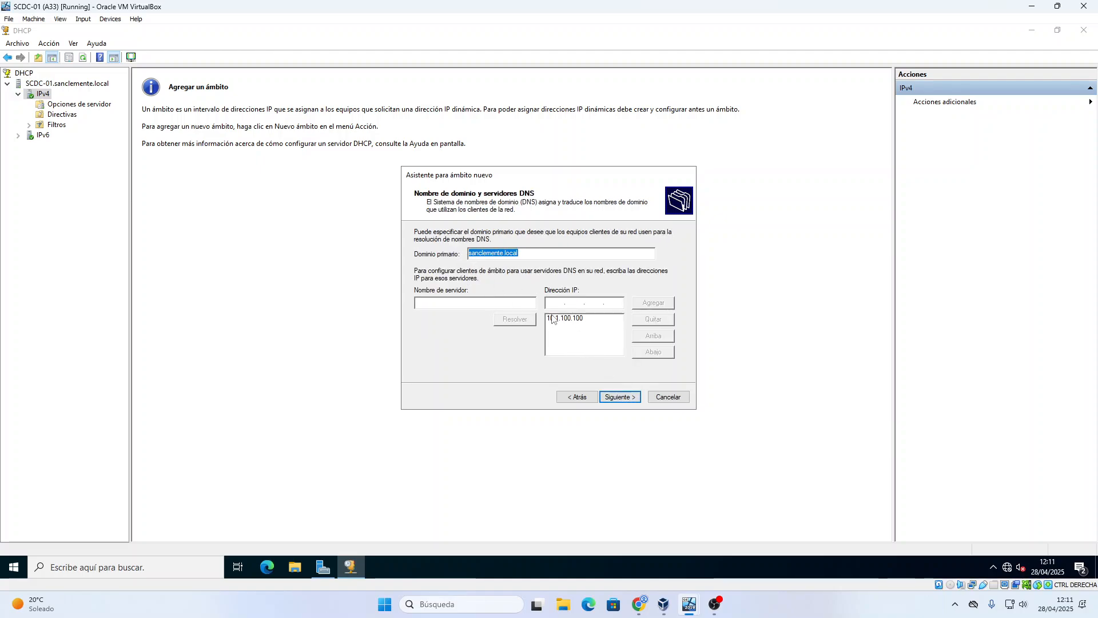
Accept the suggested domain and DNS settings without adding WINS servers, and finish the scope with immediate activation.
left_click(619, 399)
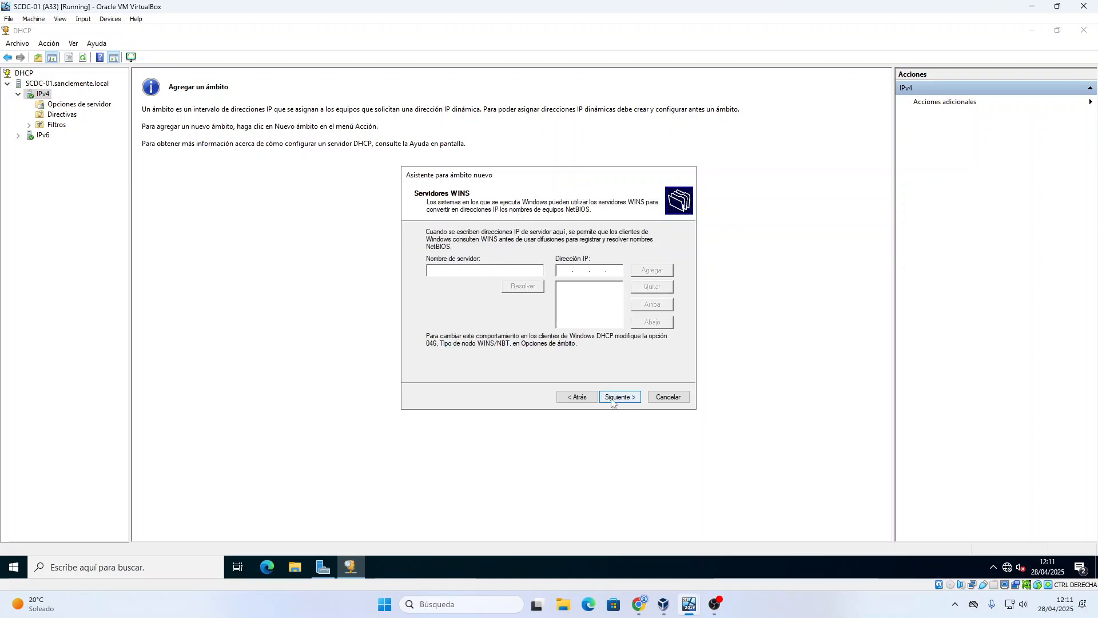
left_click(612, 400)
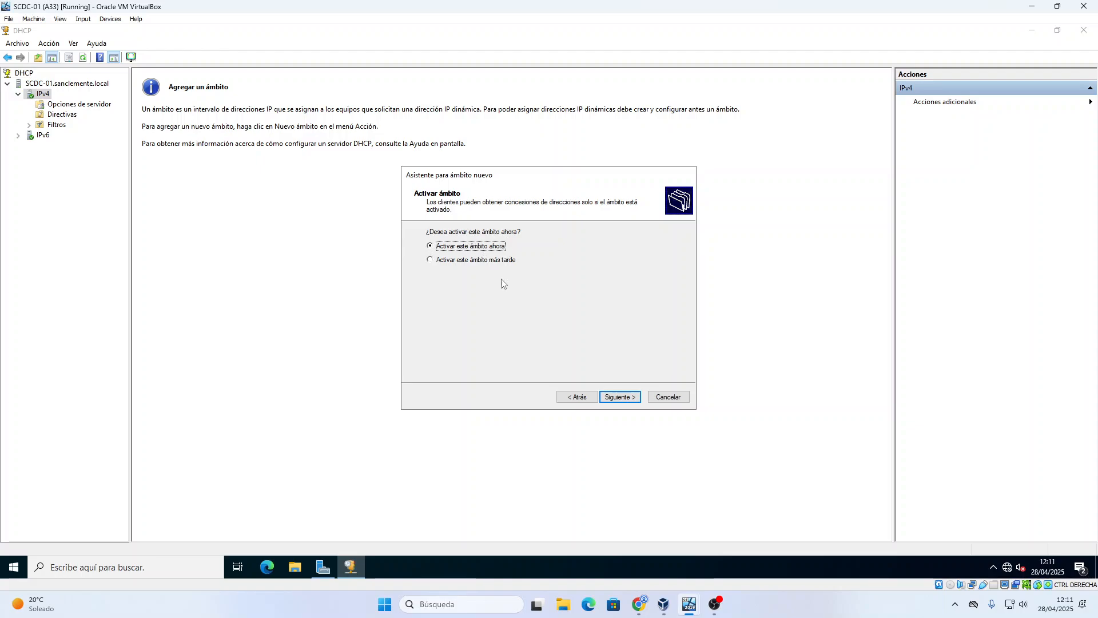
left_click(618, 402)
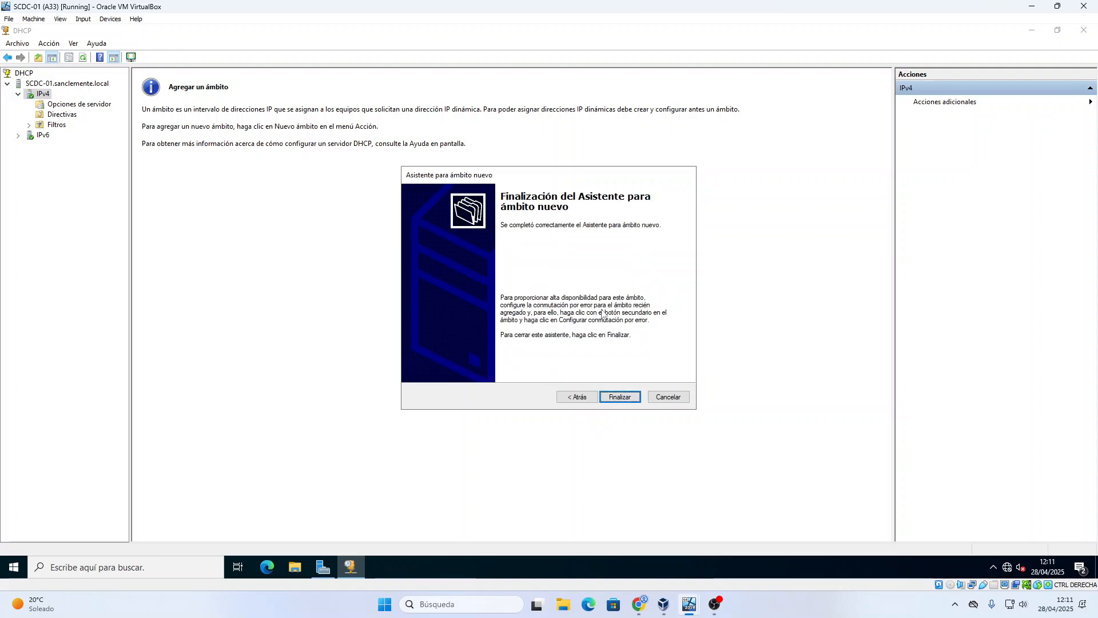
left_click(612, 399)
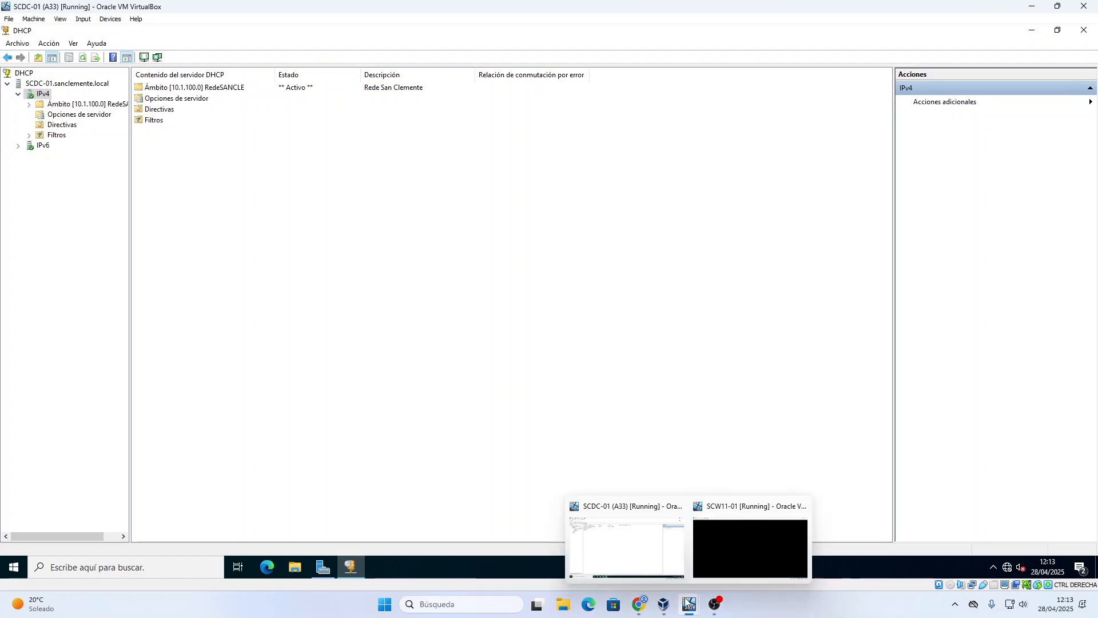
Switch to the SCW11-01 virtual machine and open a Command Prompt (cmd) there.
mouse_move(689, 604)
left_click(767, 538)
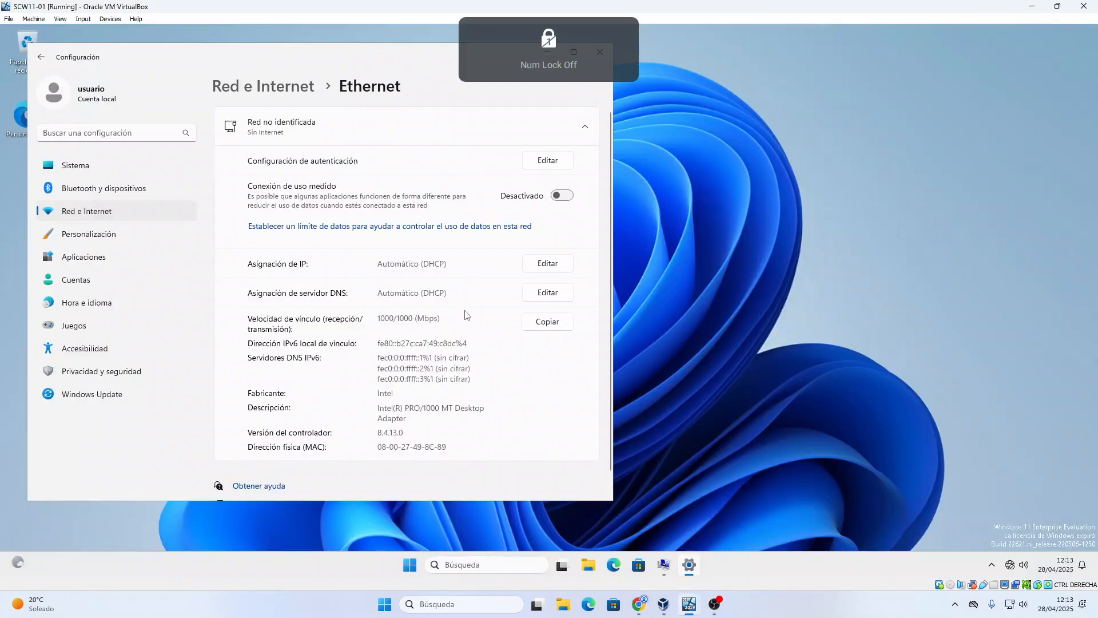
left_click(503, 558)
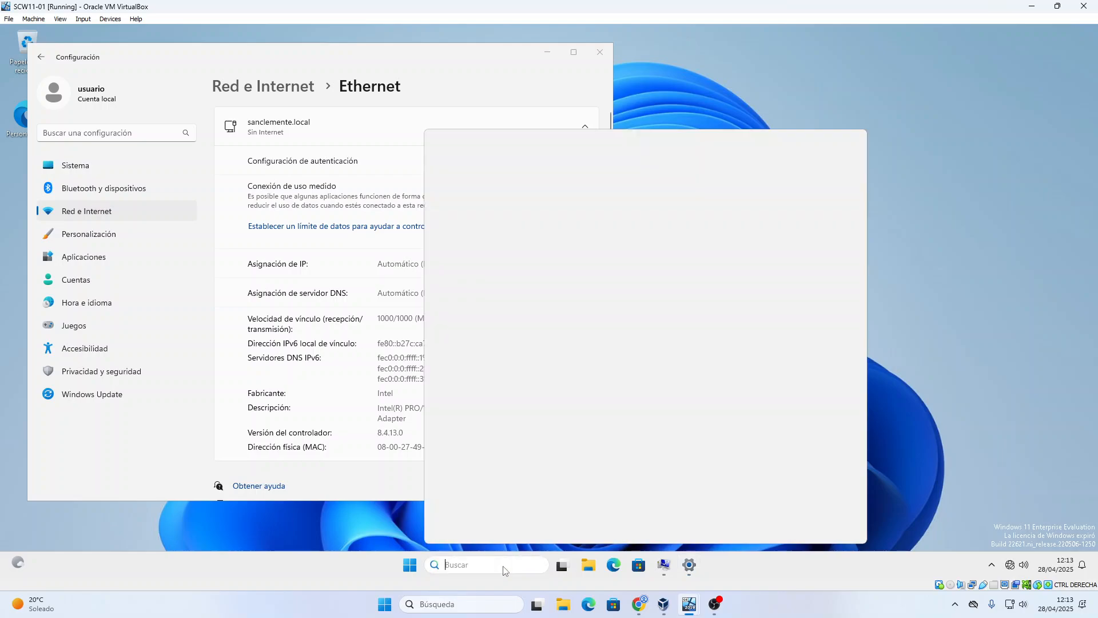
type("cmd")
left_click(517, 207)
left_click(495, 218)
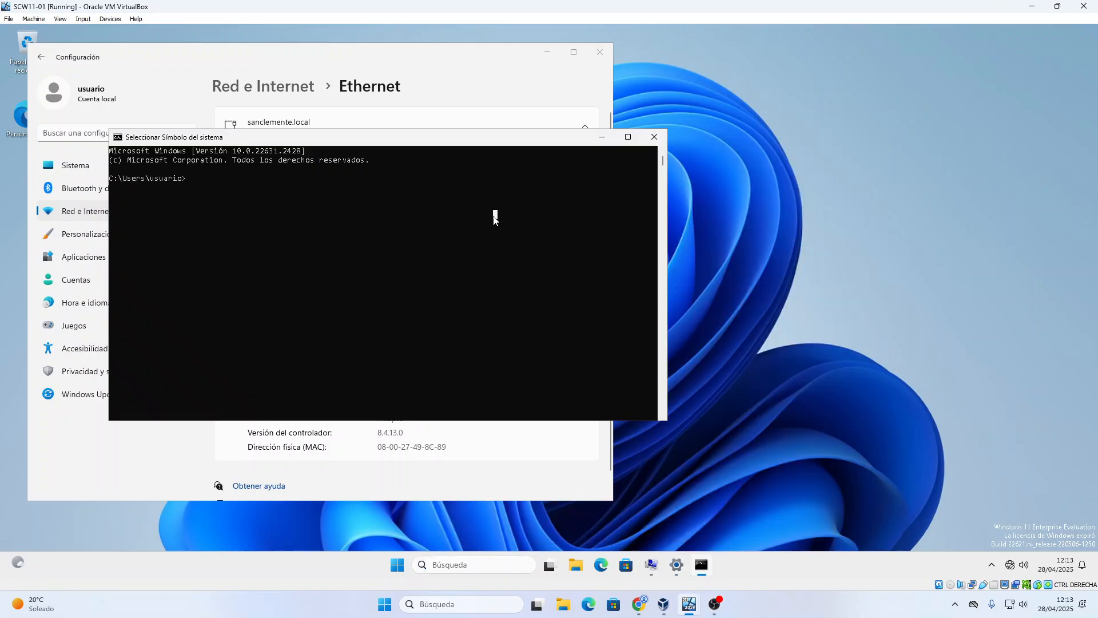
Release and renew the client's IP address with ipconfig /release and ipconfig /renew.
type("ipconfig /release")
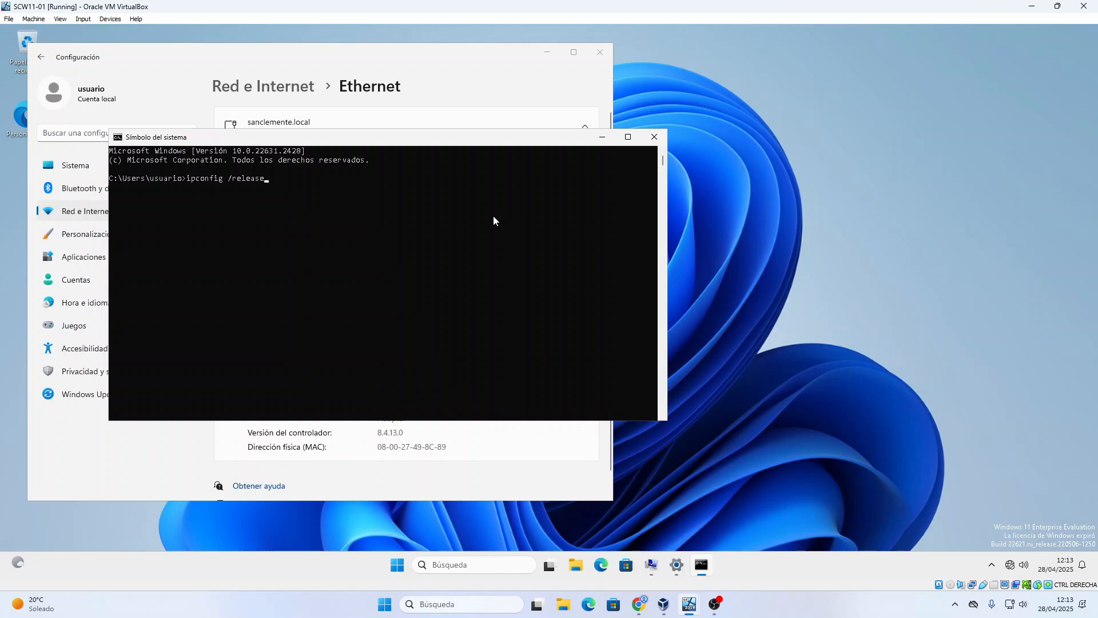
key("Return")
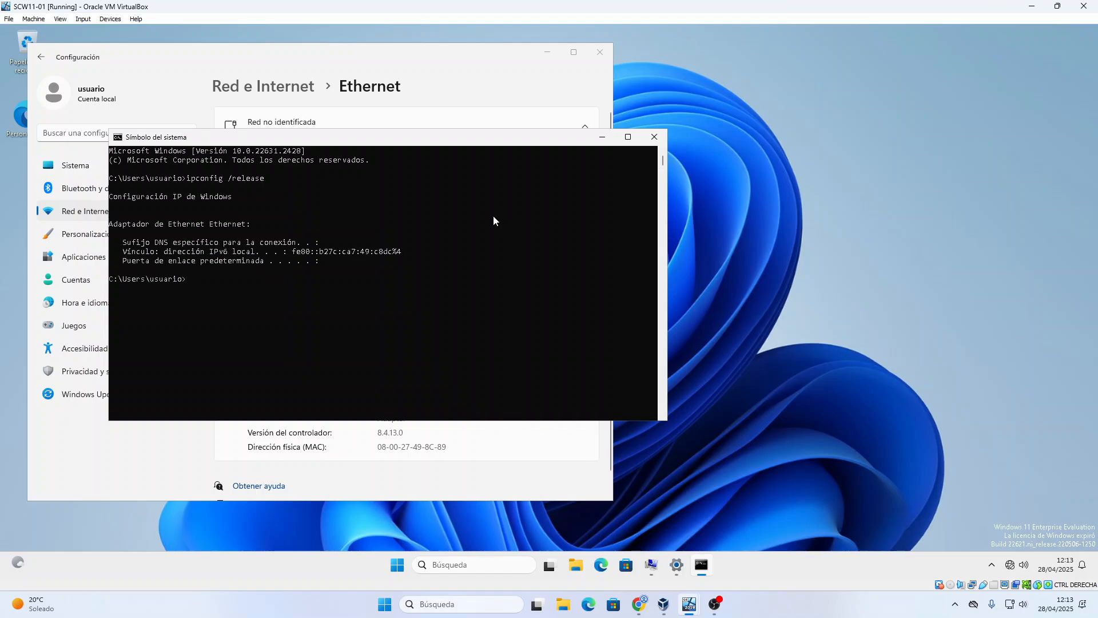
type("ipconfig /renew")
key("Return")
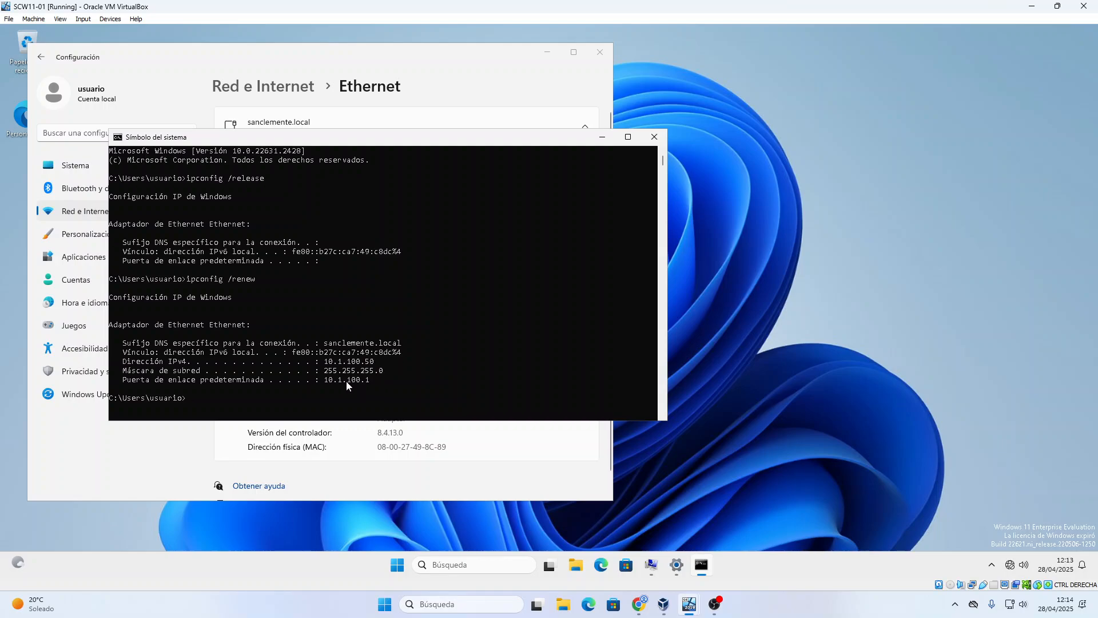
Check the client's full network configuration with ipconfig /all, and close the Command Prompt.
type("ipconfig /all")
key("Return")
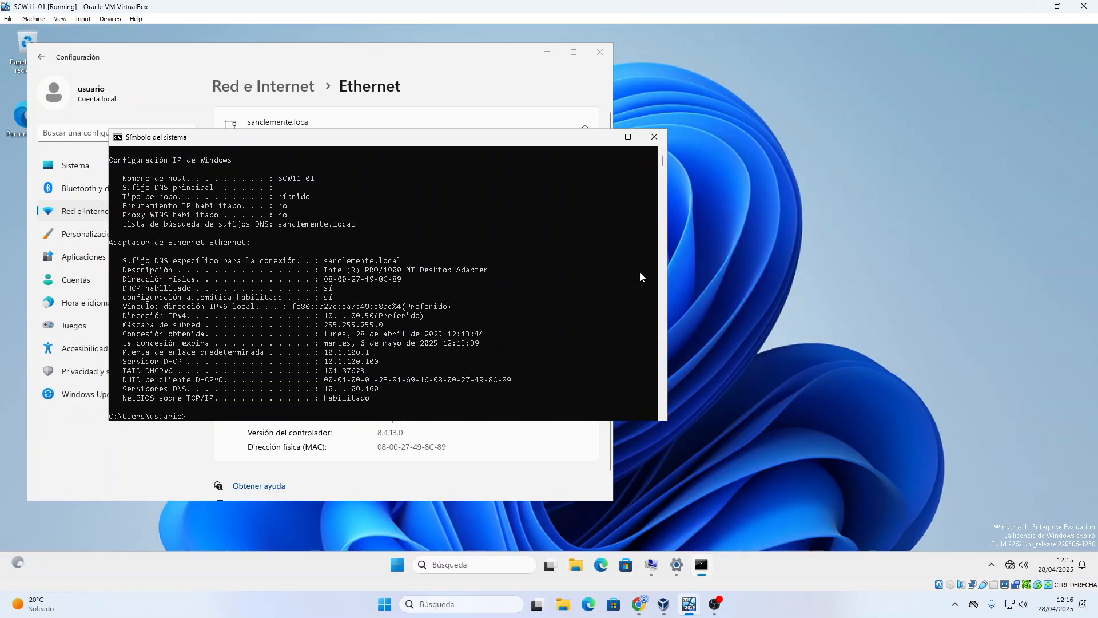
left_click(655, 136)
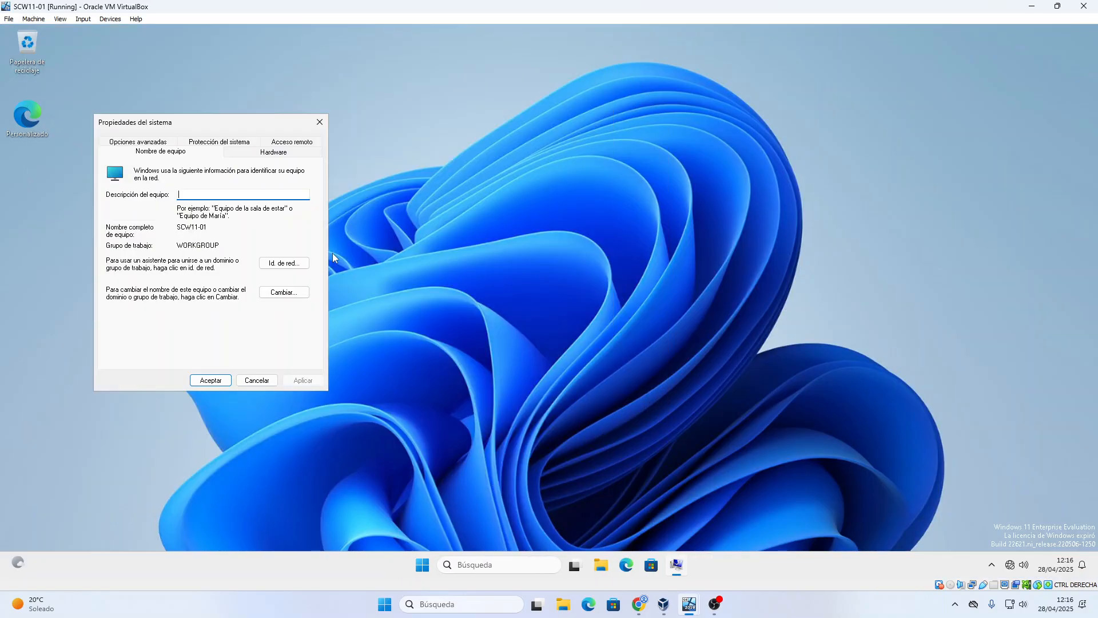
Change SCW11-01's membership from its workgroup to the domain sanclemente.local in the system properties.
left_click(286, 295)
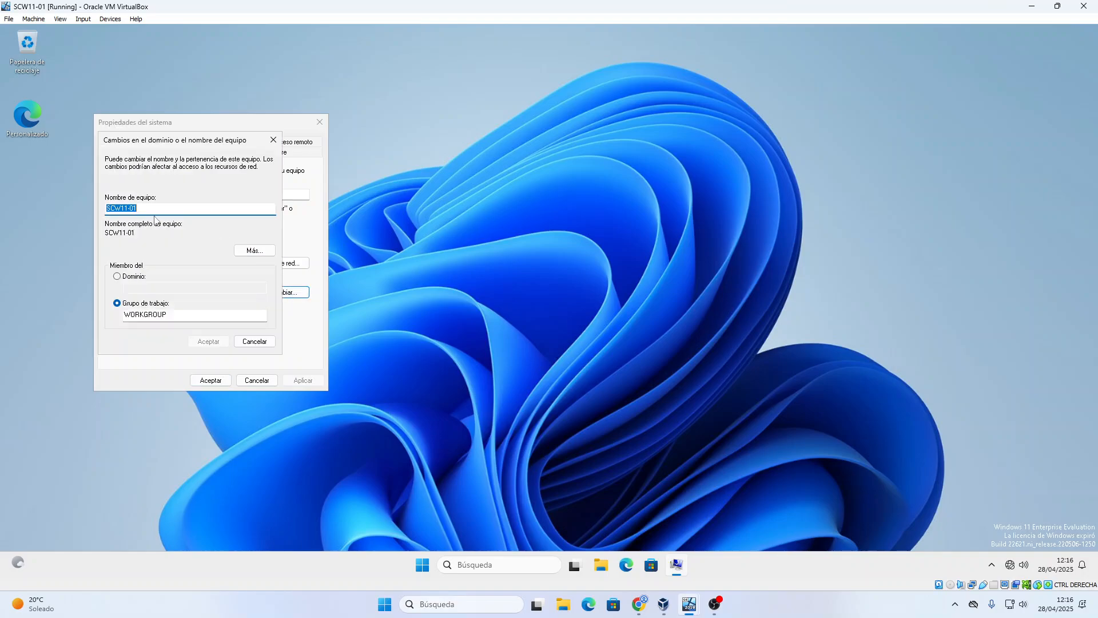
left_click(132, 282)
type("sanclemente.local")
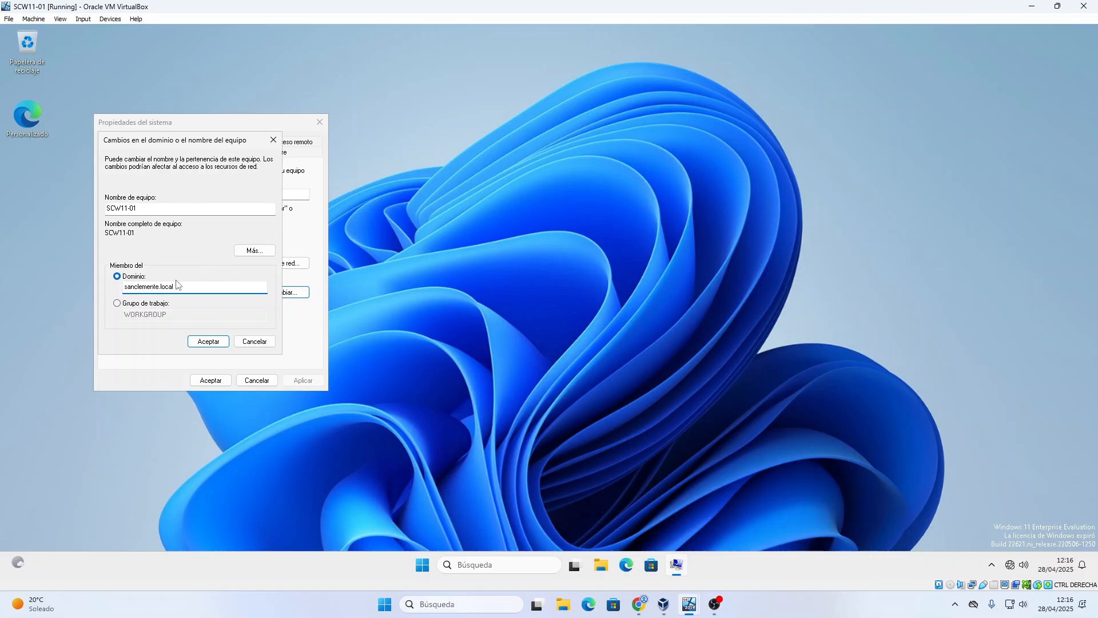
left_click(209, 341)
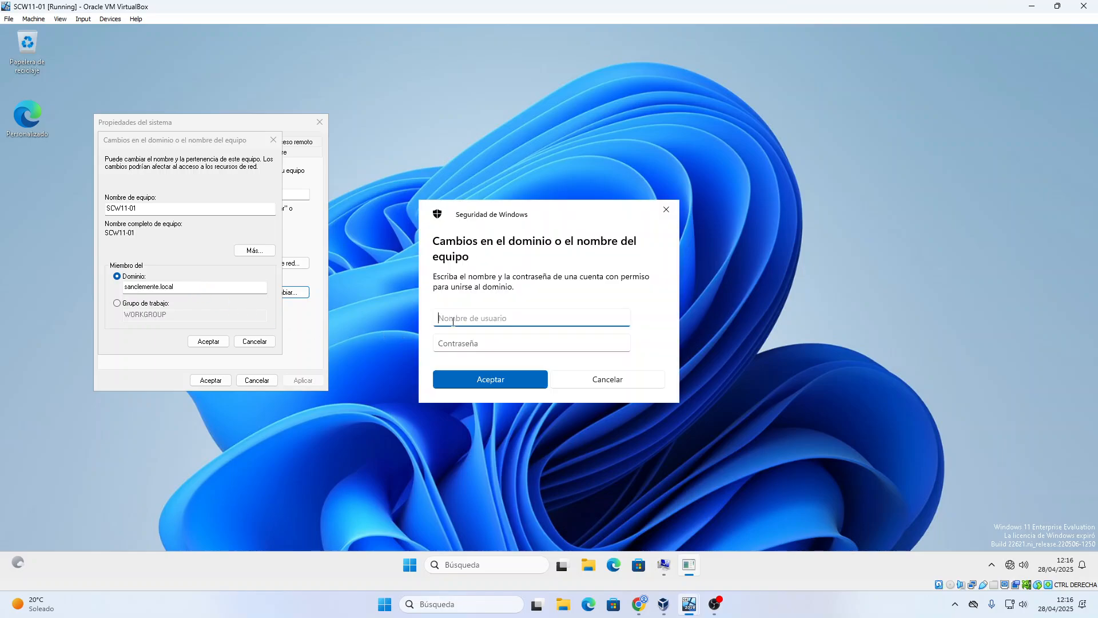
Authorize the domain join with the Administrador account and its password.
type("Administrador")
key("Tab")
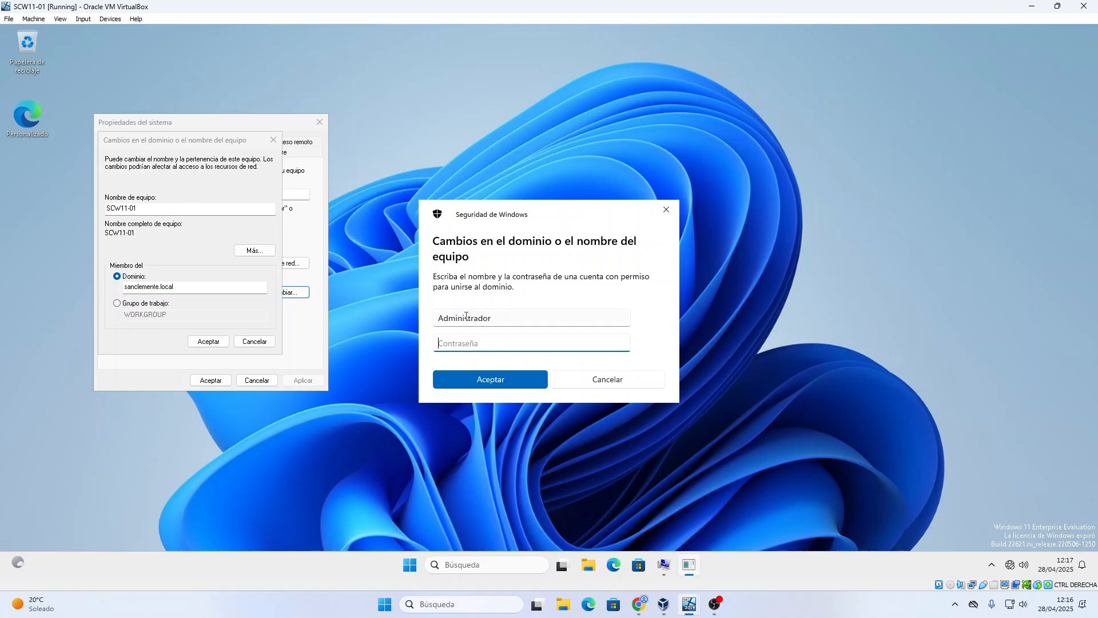
type("•••••••")
left_click(465, 375)
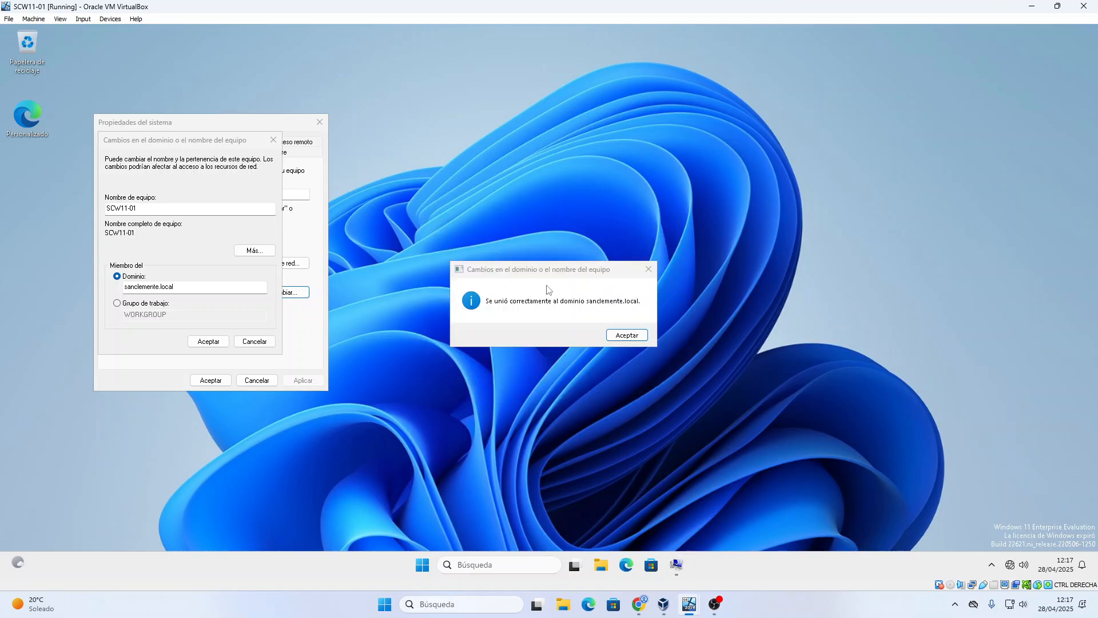
Close the domain-join and system properties dialogs and restart SCW11-01 immediately.
left_click(626, 335)
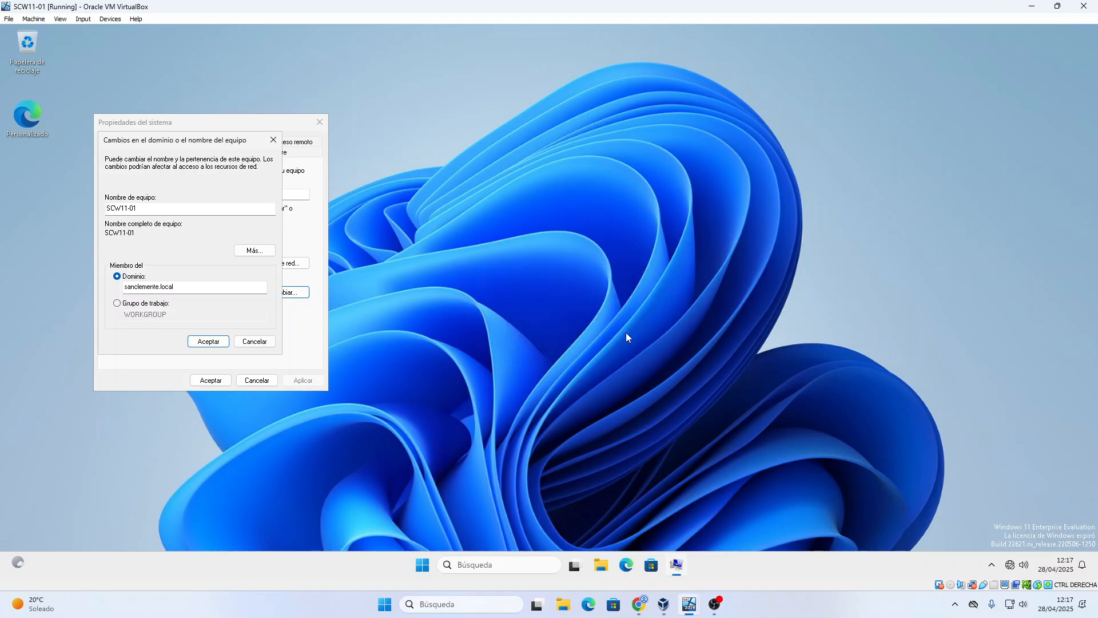
left_click(612, 309)
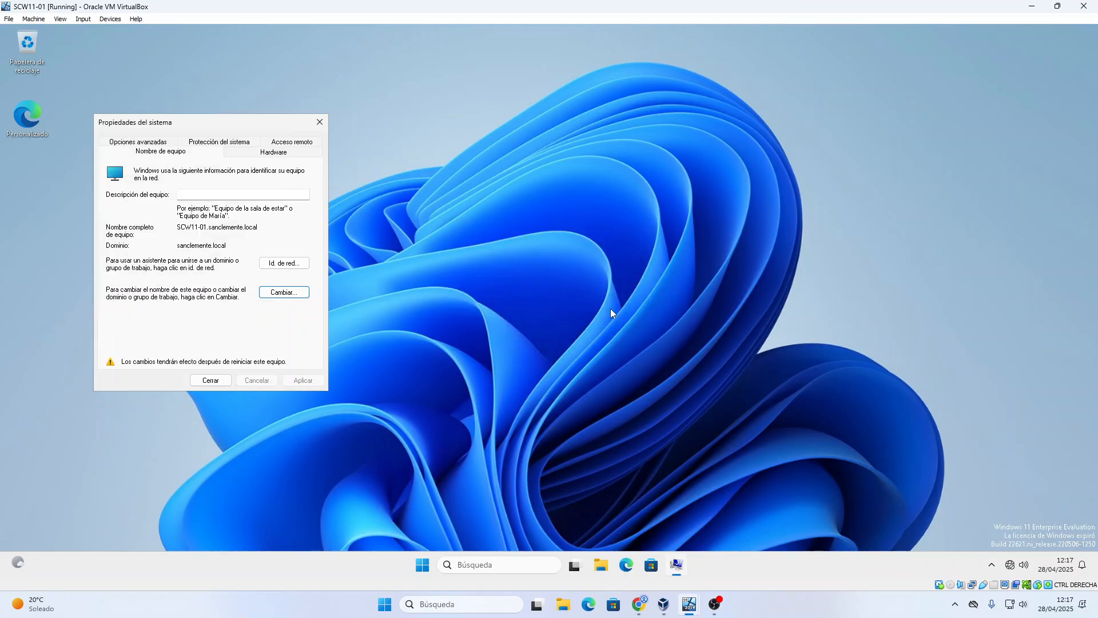
left_click(211, 380)
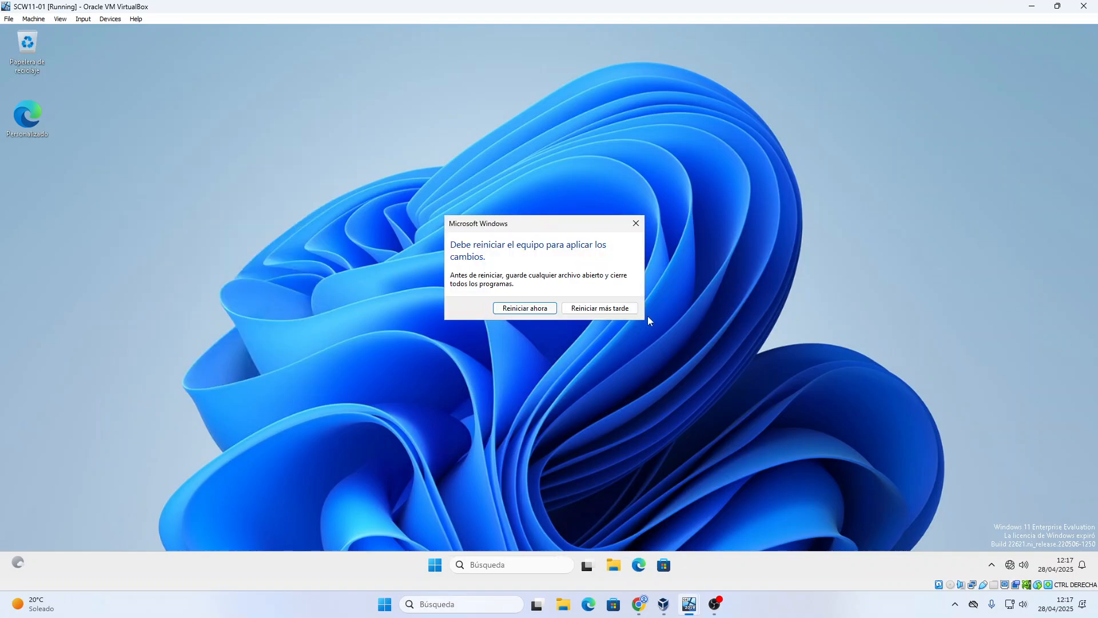
left_click(507, 312)
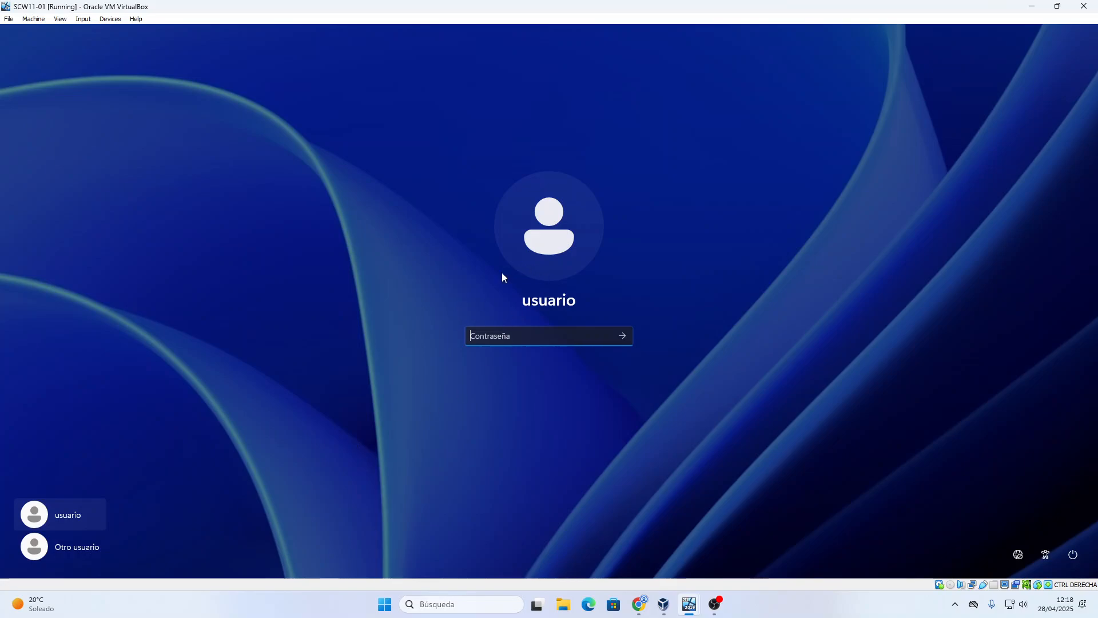
Sign in to SCW11-01 as another user, entering the SANCLEMENTE domain user's account name and password.
left_click(80, 546)
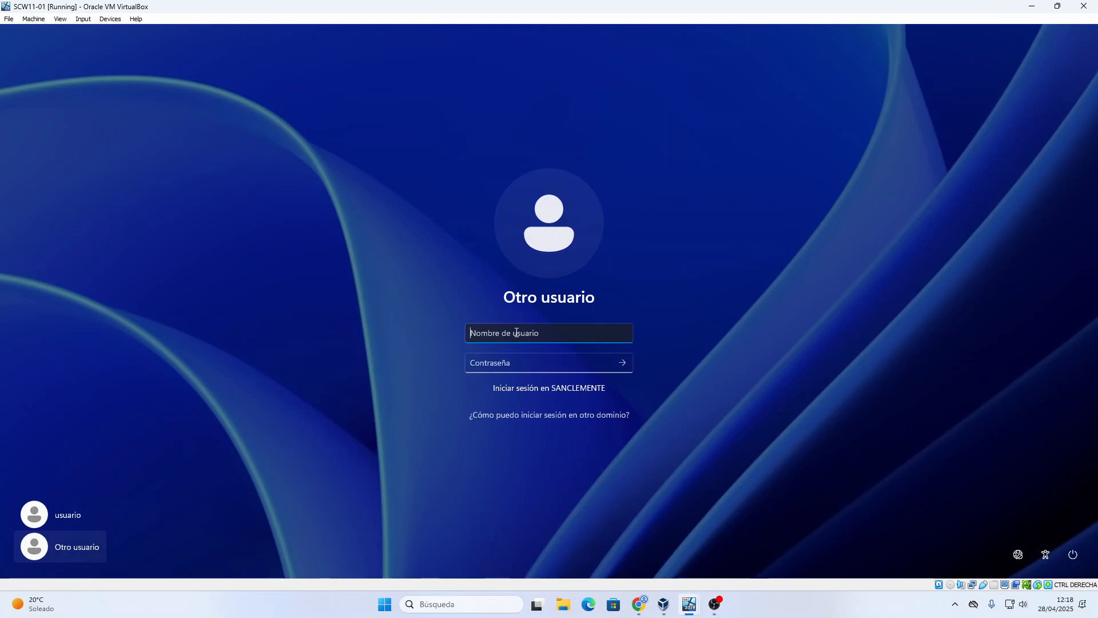
type("gerardo")
key("Tab")
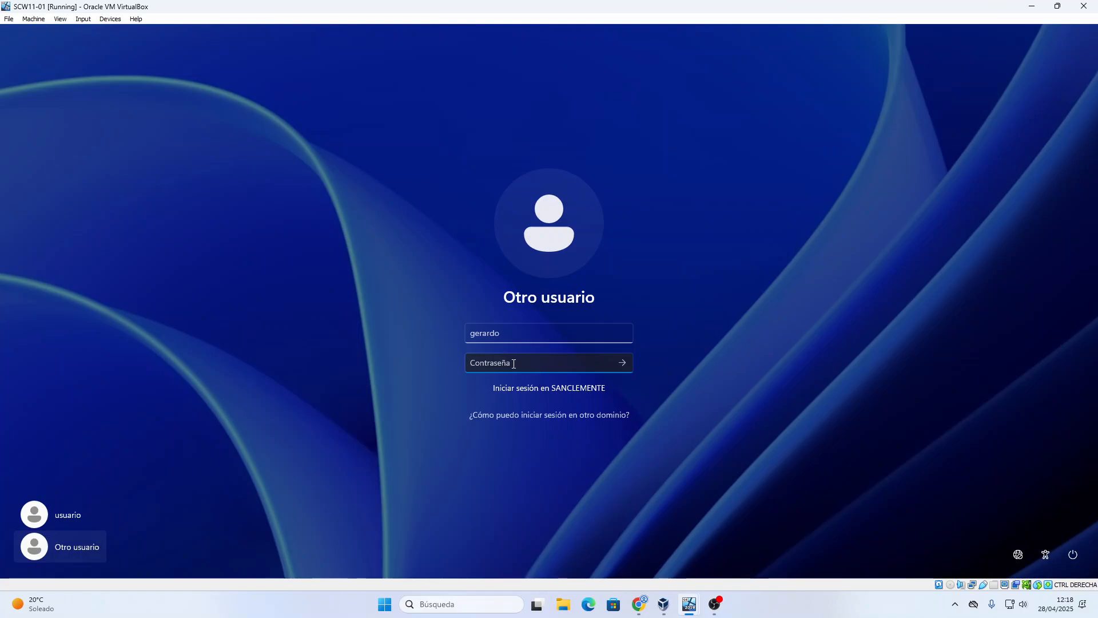
type("•••••••")
key("Return")
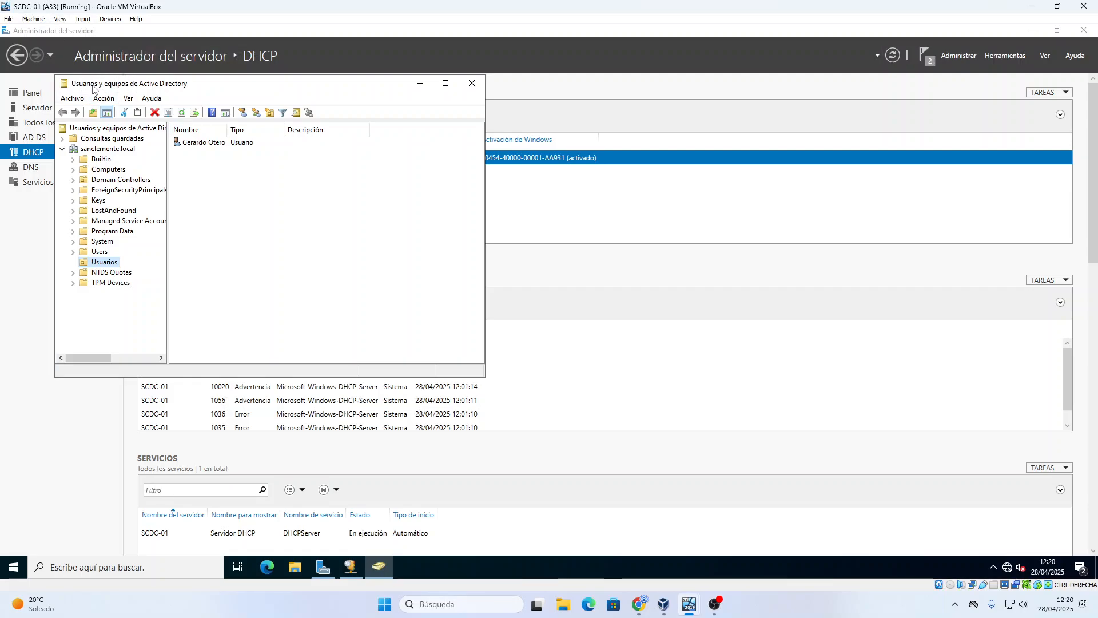
Open the properties of SCW11-01 in Active Directory's Computers container on SCDC-01 and examine its general and operating system details.
left_click(110, 170)
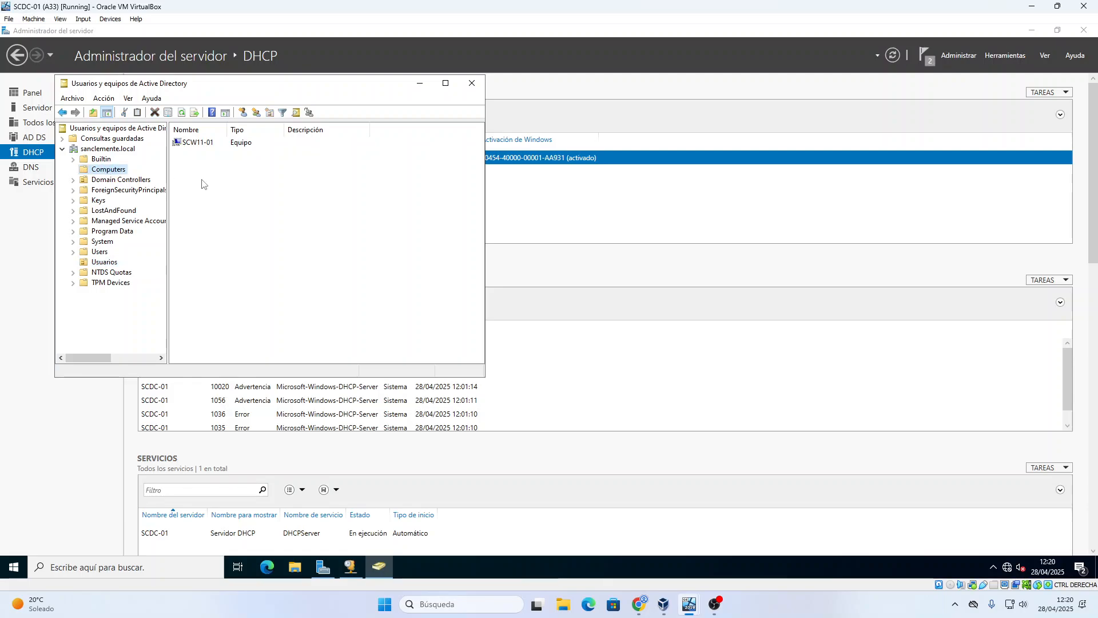
left_click(199, 143)
right_click(198, 144)
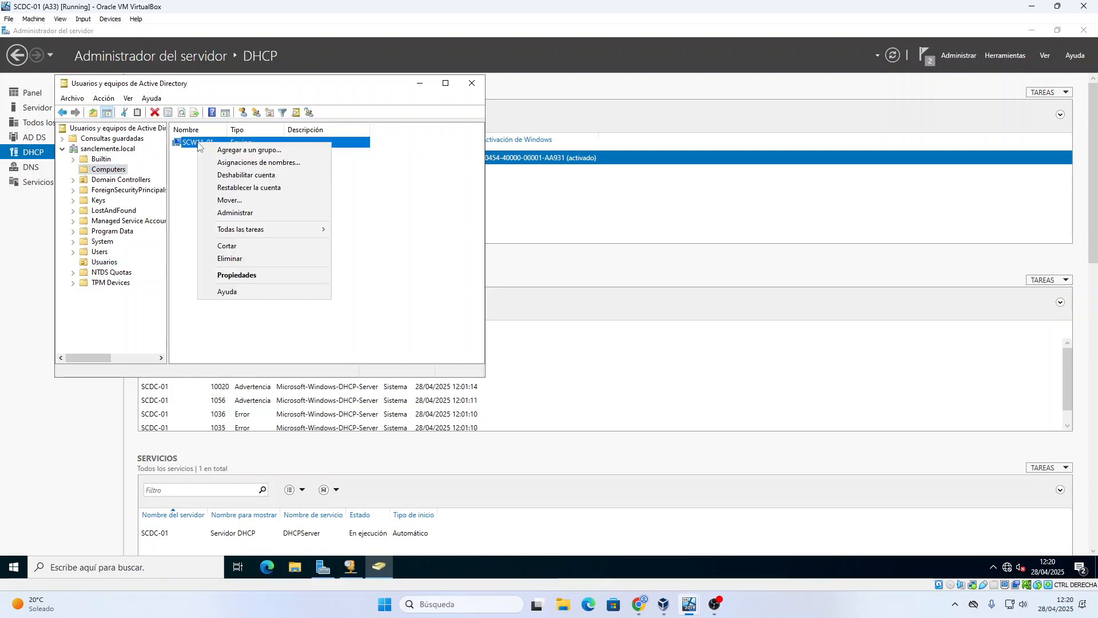
left_click(236, 275)
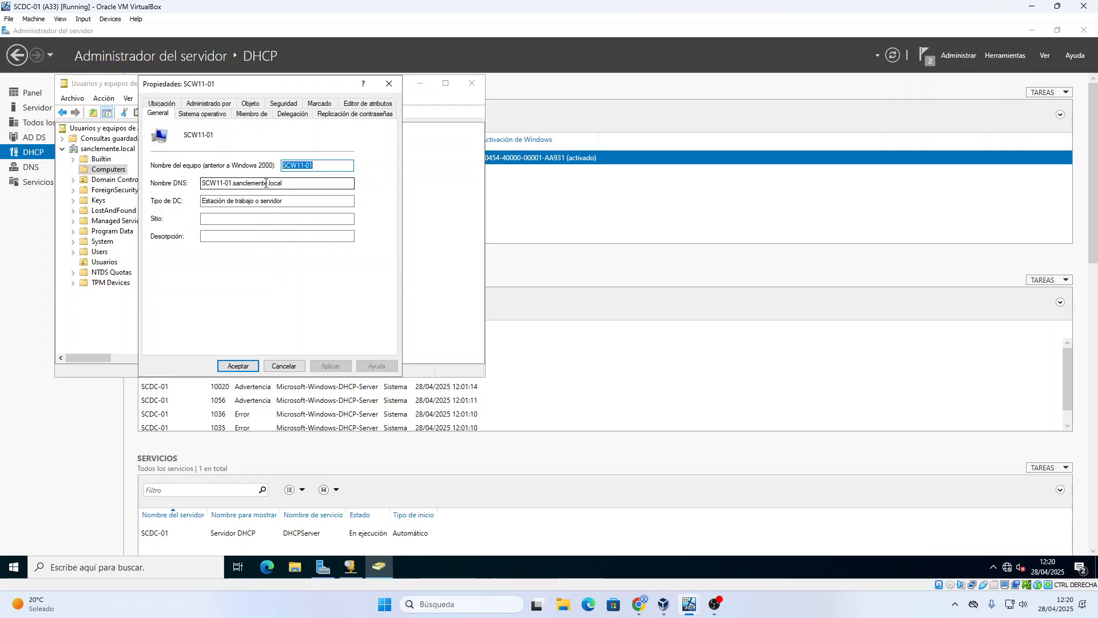
left_click(215, 115)
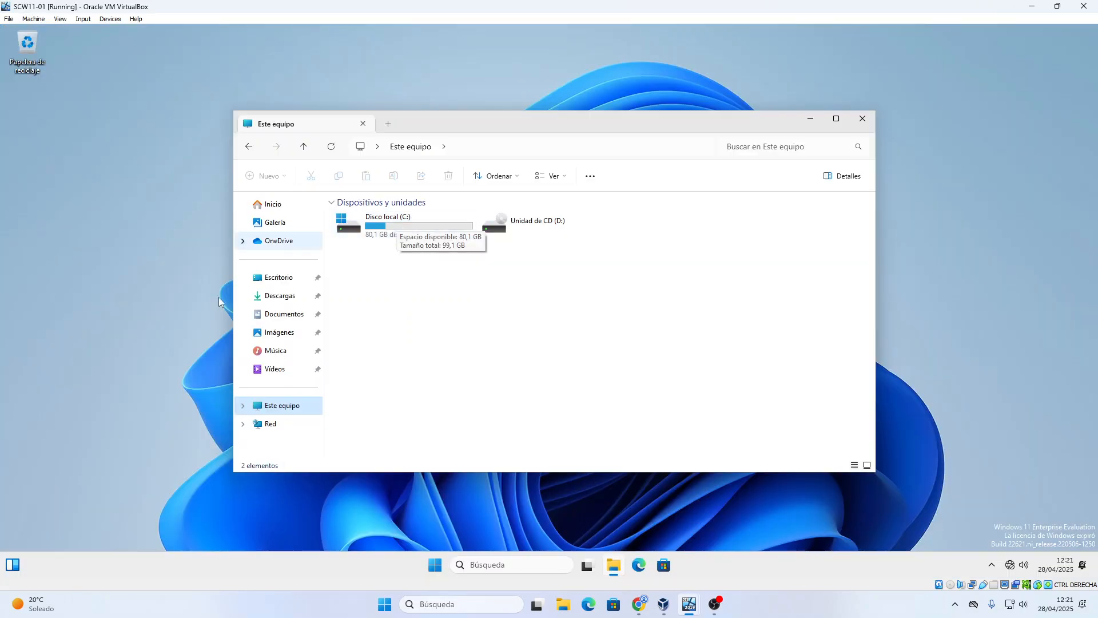
Examine the domain user's profile folder under C:\Usuarios on SCW11-01, and close the computer's properties on SCDC-01 without changes.
double_click(397, 225)
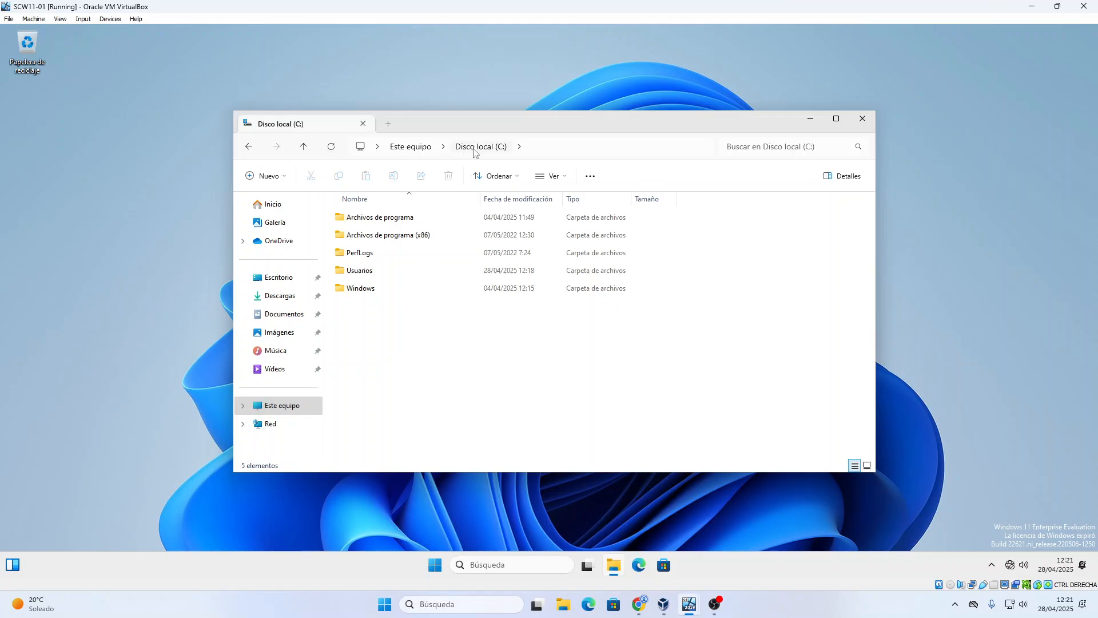
double_click(378, 273)
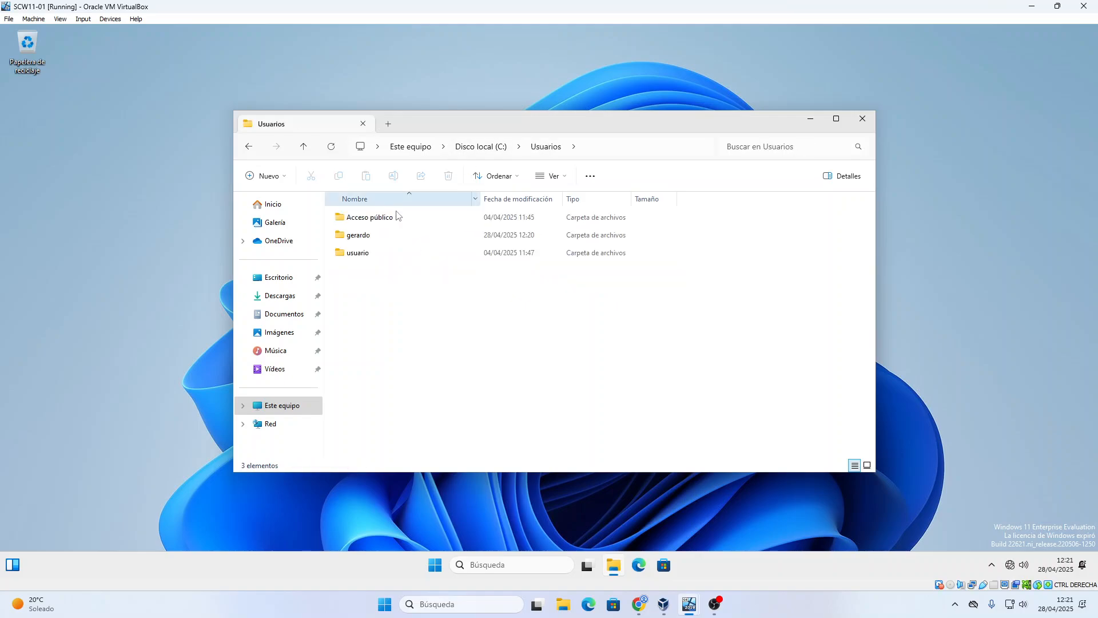
double_click(375, 239)
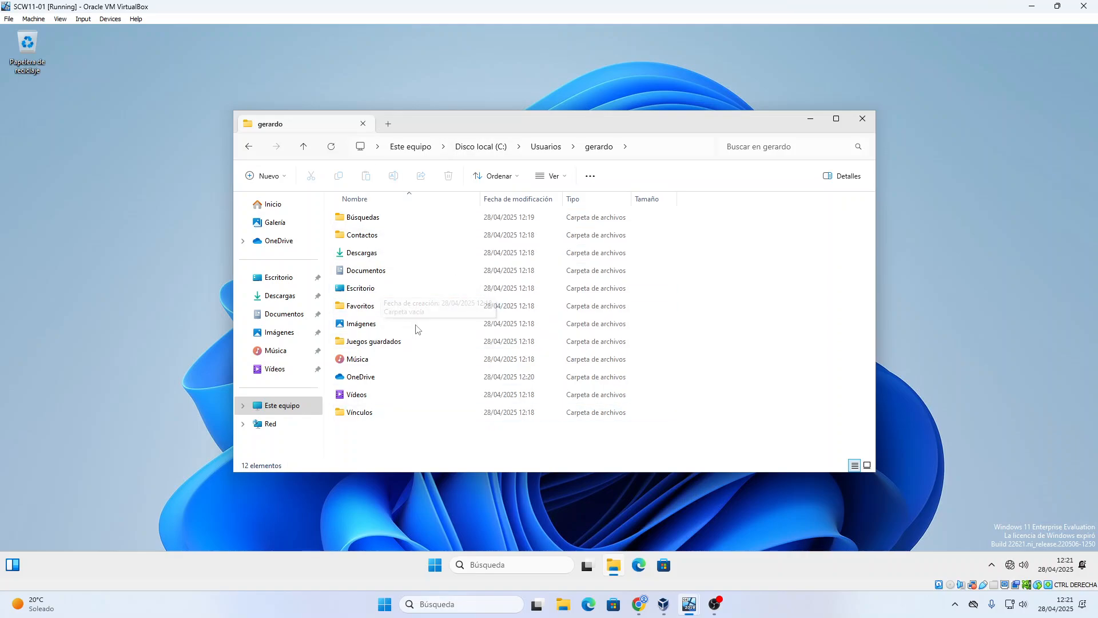
left_click(541, 151)
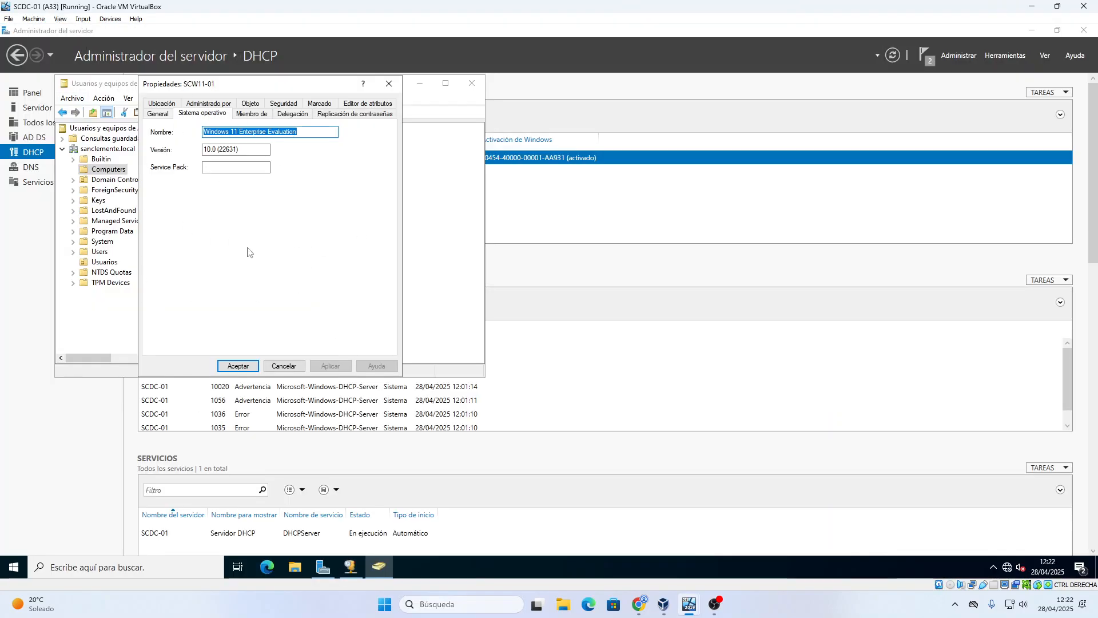
left_click(285, 365)
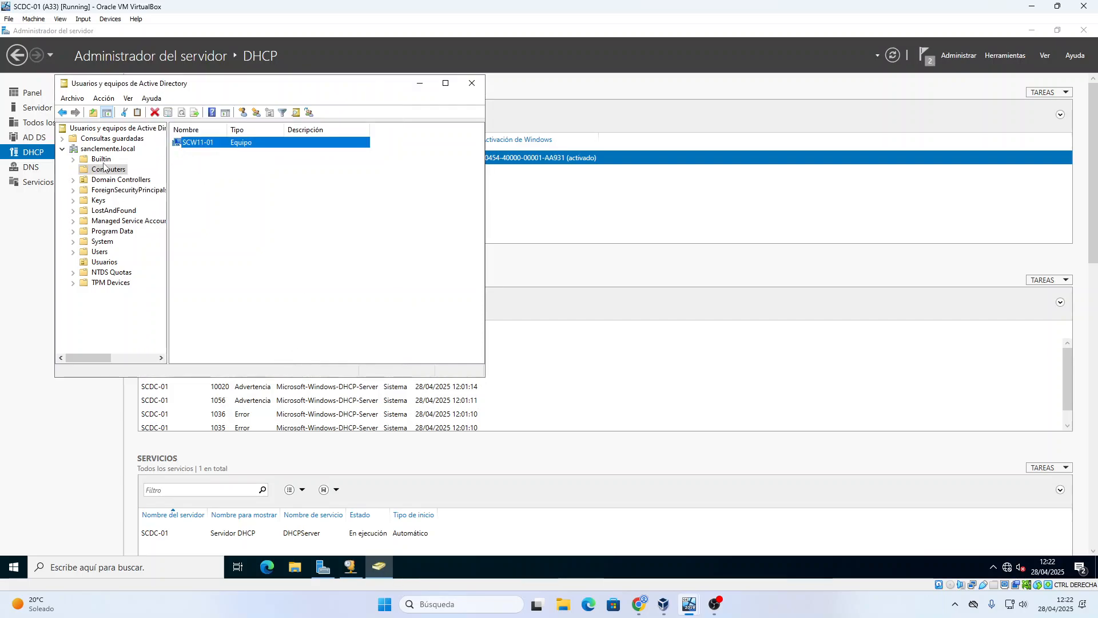